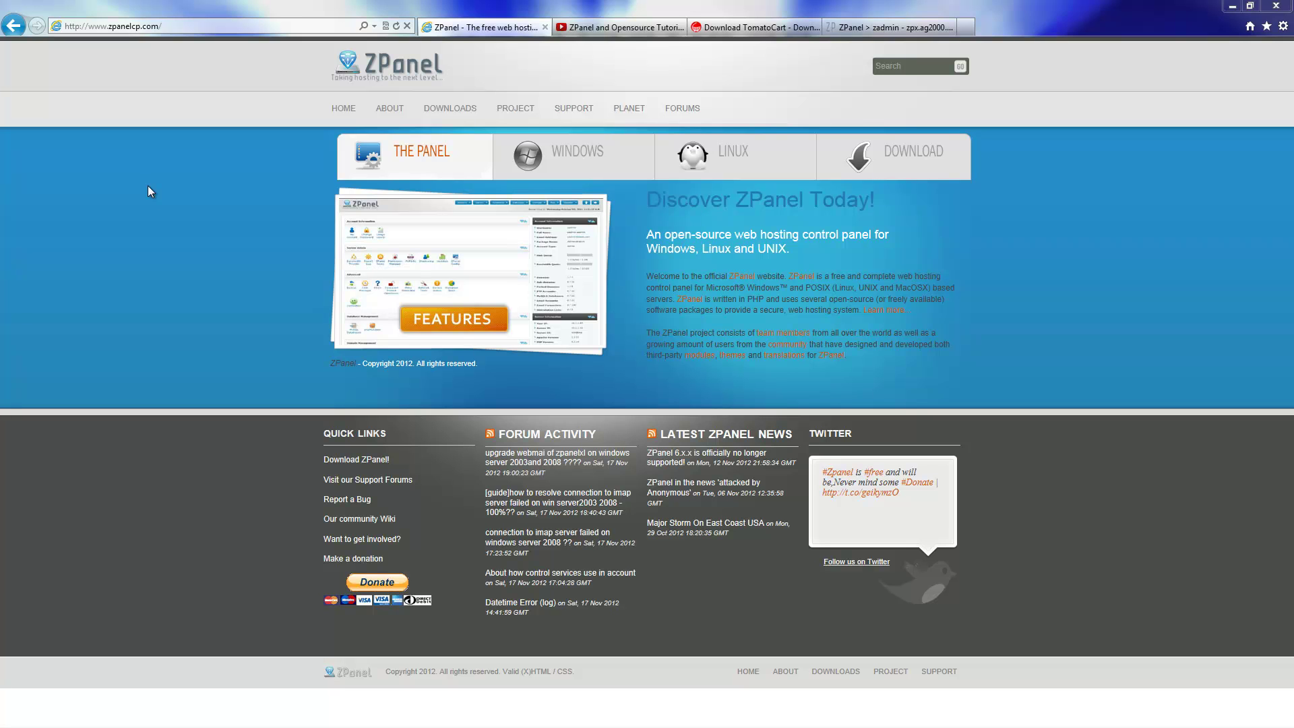
# Open the ZPanel community forum, then switch to the ZPanel tutorials YouTube channel tab.
pyautogui.click(683, 109)
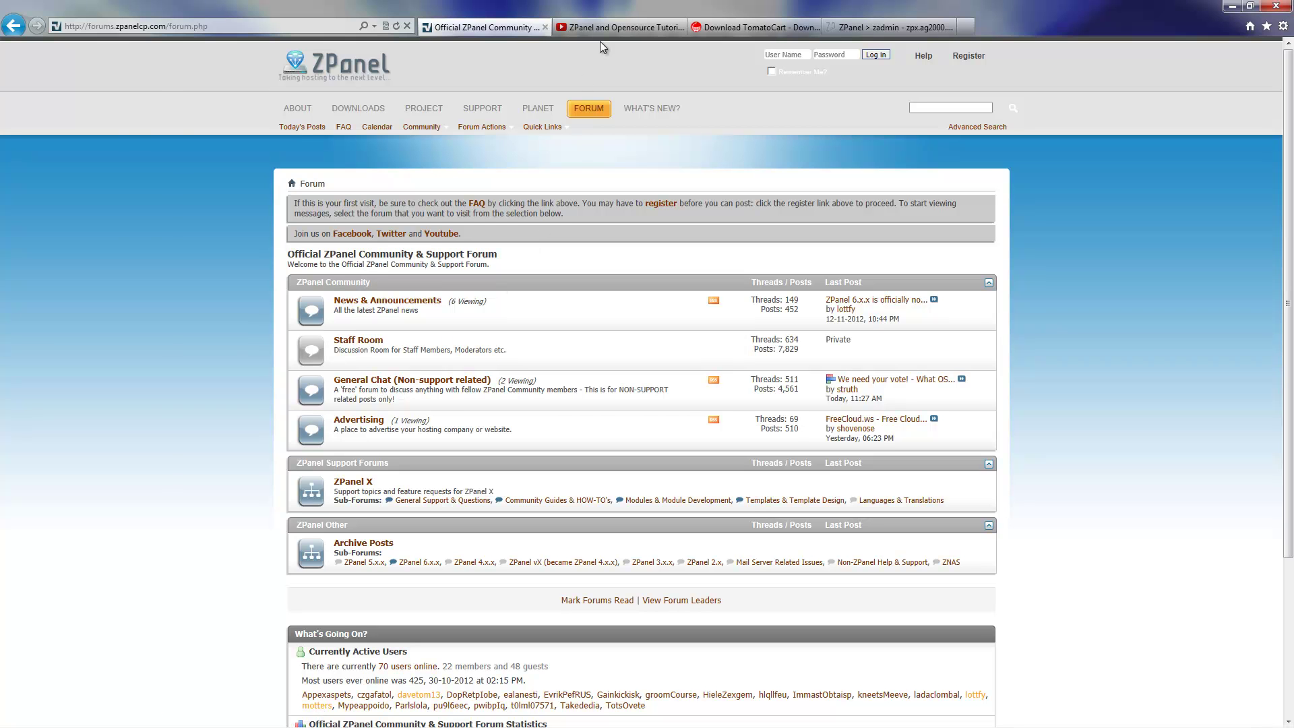
pyautogui.click(619, 31)
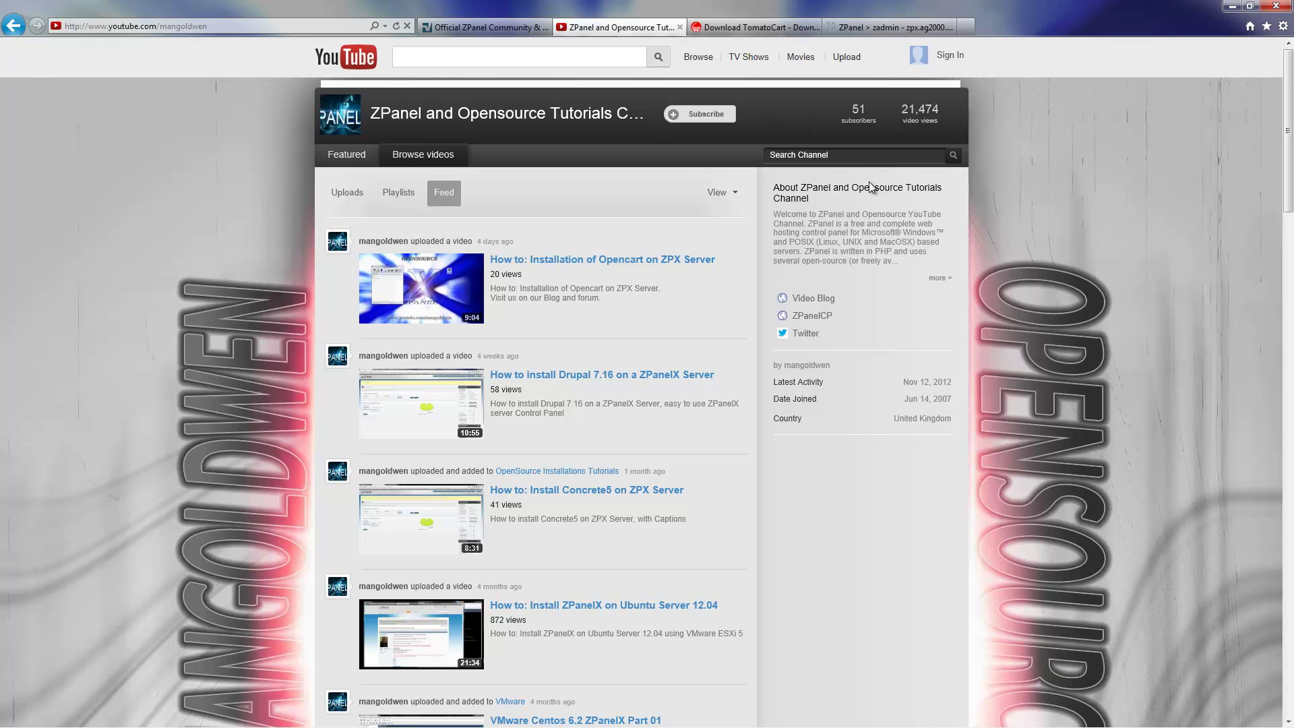
# On the TomatoCart download page, highlight the 'Stable Version' V1.1.8.1 heading.
pyautogui.click(777, 31)
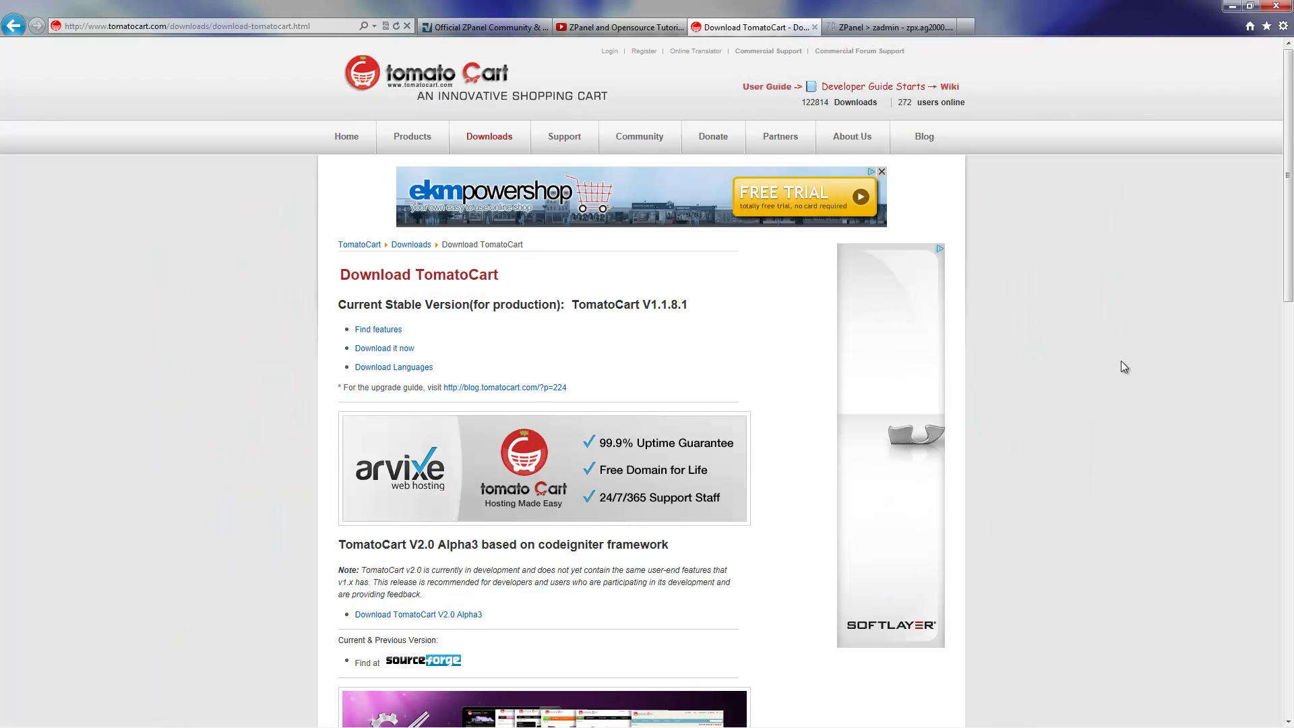
pyautogui.moveTo(386, 305); pyautogui.dragTo(549, 319)
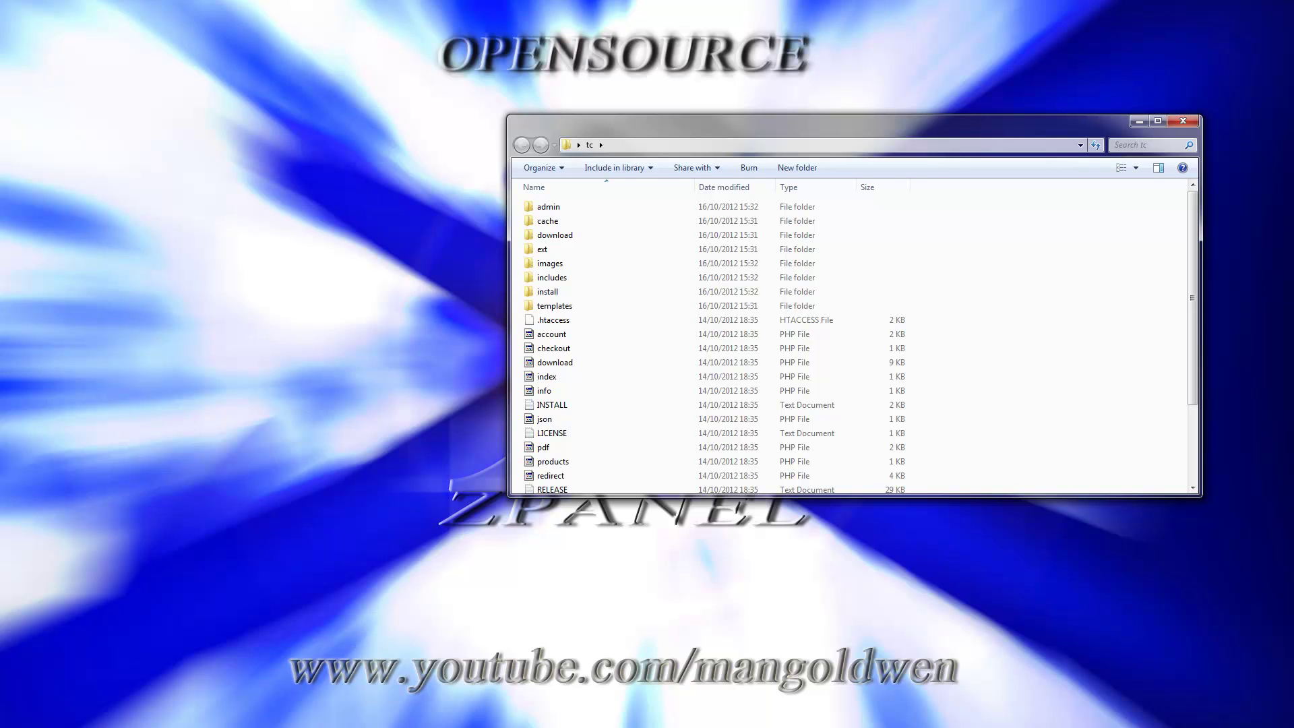
# Bring FileZilla forward and open the remote opensourcecms_tk folder.
pyautogui.hotkey('alt', 'Tab')
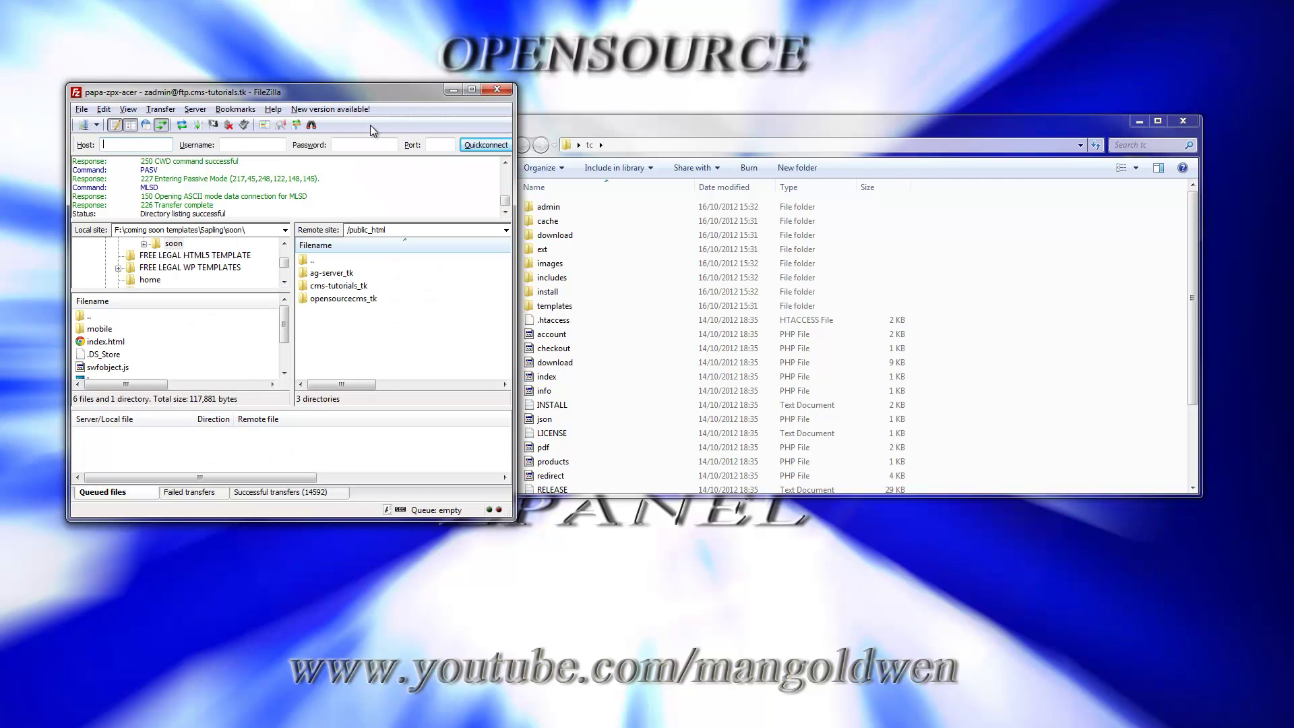
pyautogui.moveTo(379, 95); pyautogui.dragTo(346, 89)
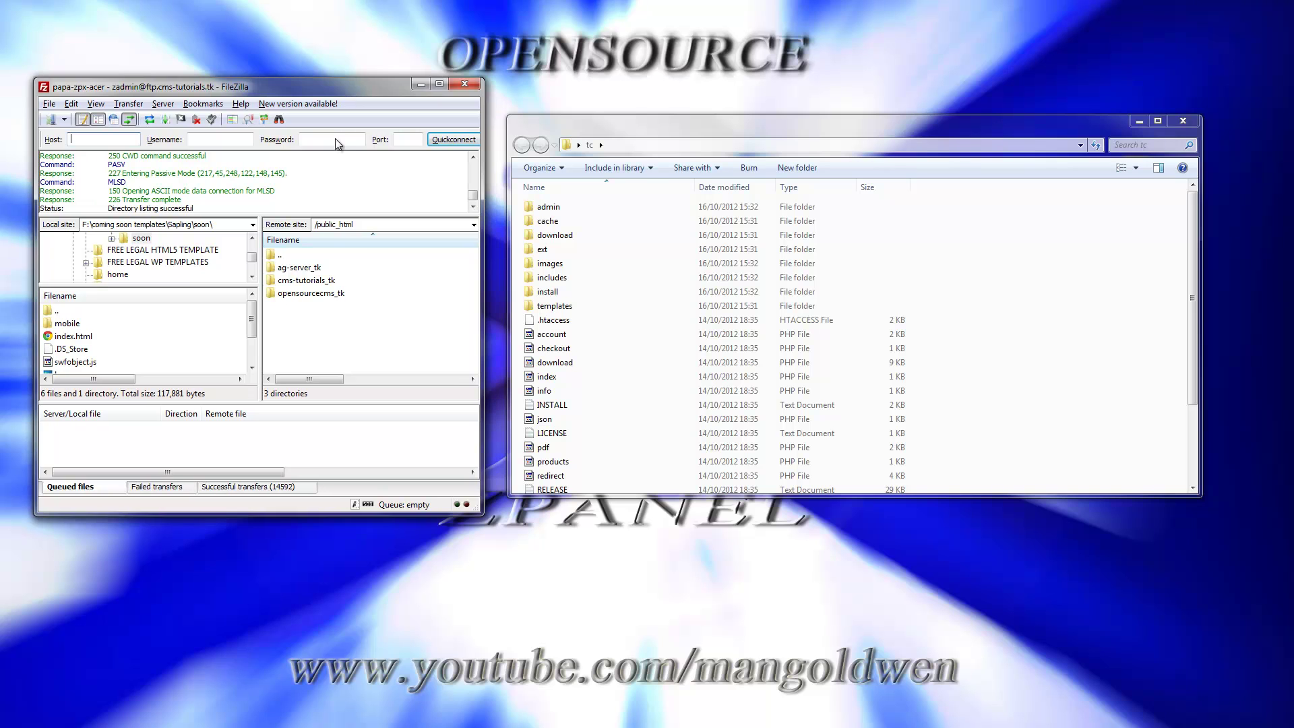
pyautogui.doubleClick(313, 295)
pyautogui.click(313, 294)
pyautogui.rightClick(313, 295)
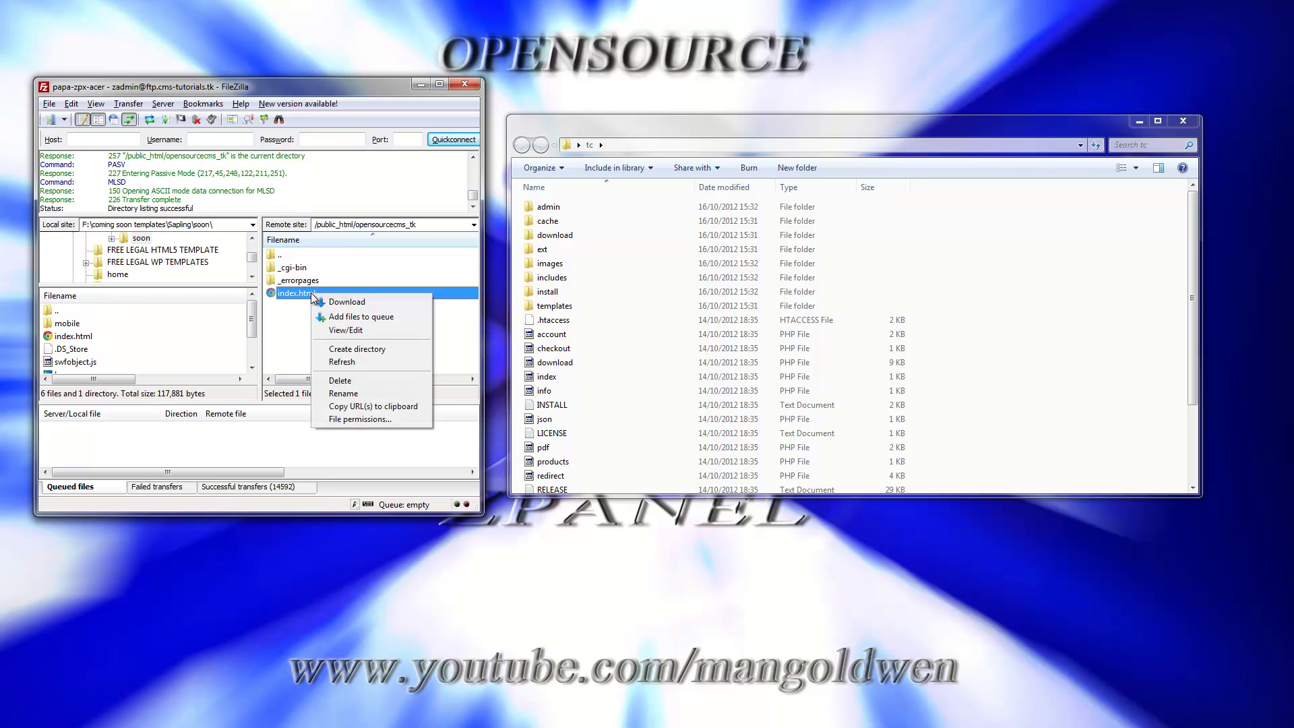
pyautogui.click(285, 315)
# Rename the remote index.html by adding the prefix old_.
pyautogui.click(303, 294)
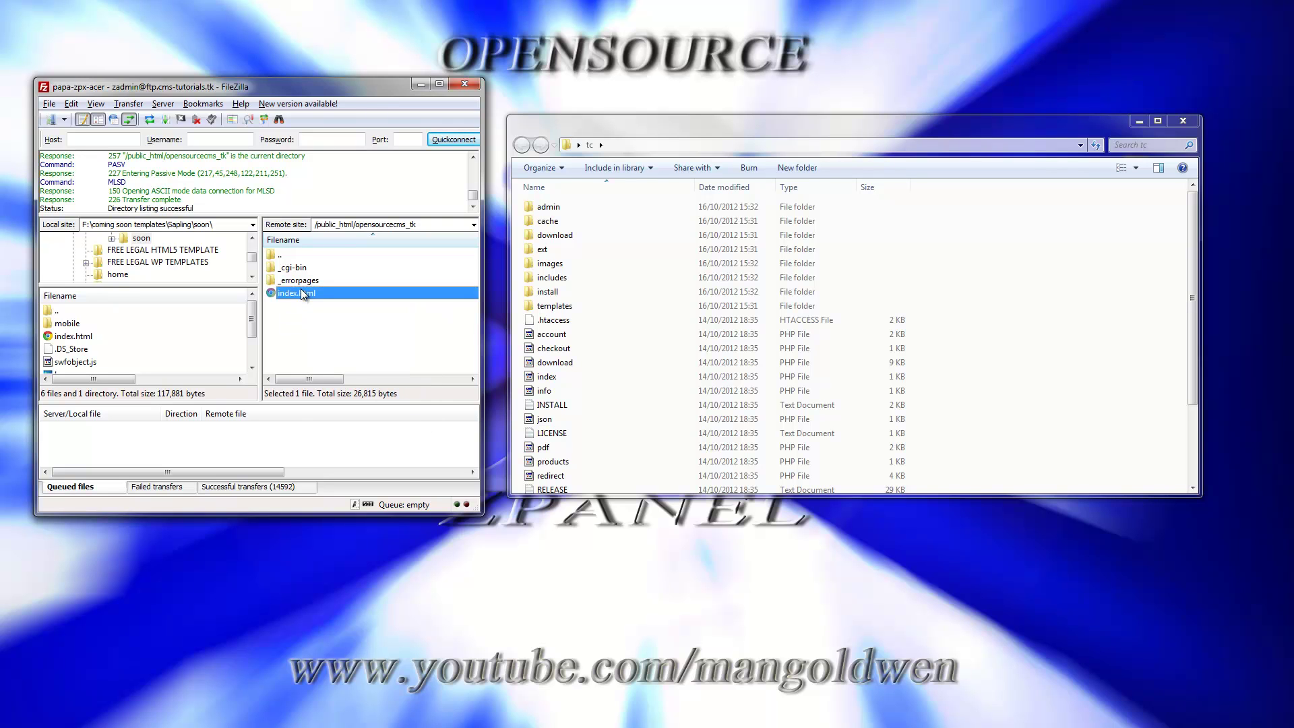
pyautogui.rightClick(303, 294)
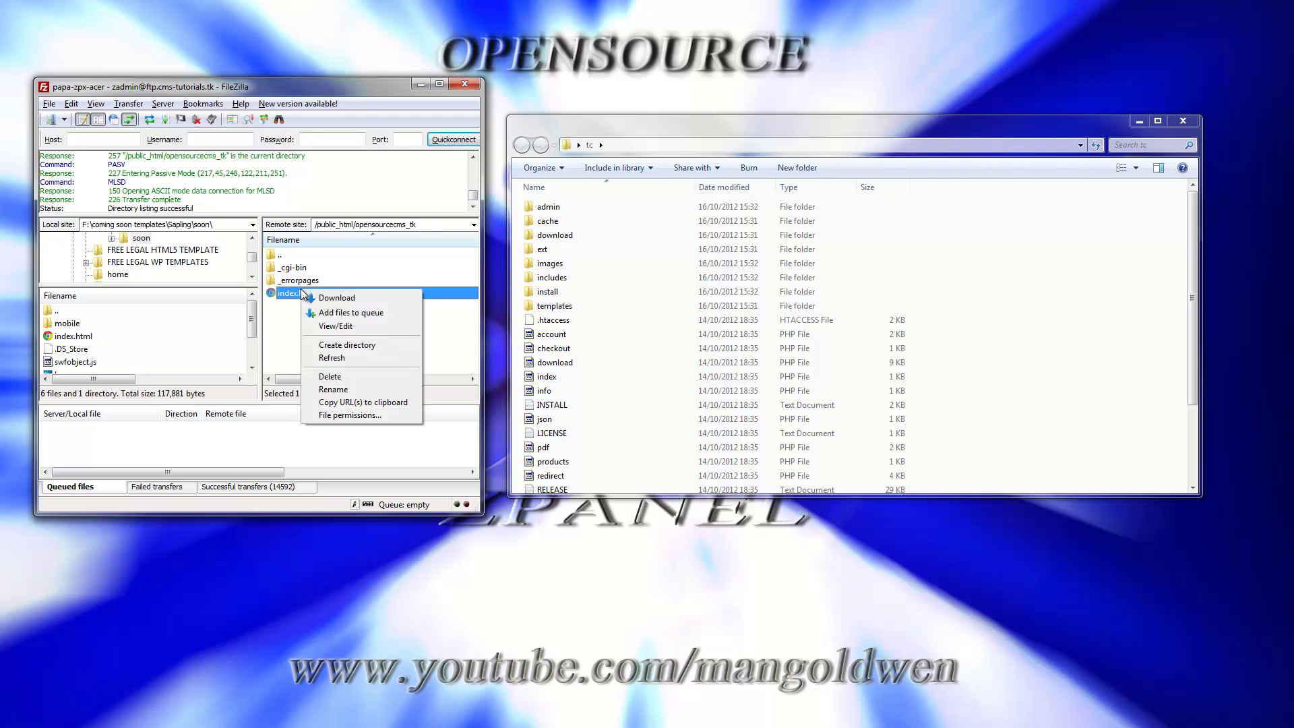
pyautogui.click(354, 393)
pyautogui.press('End')
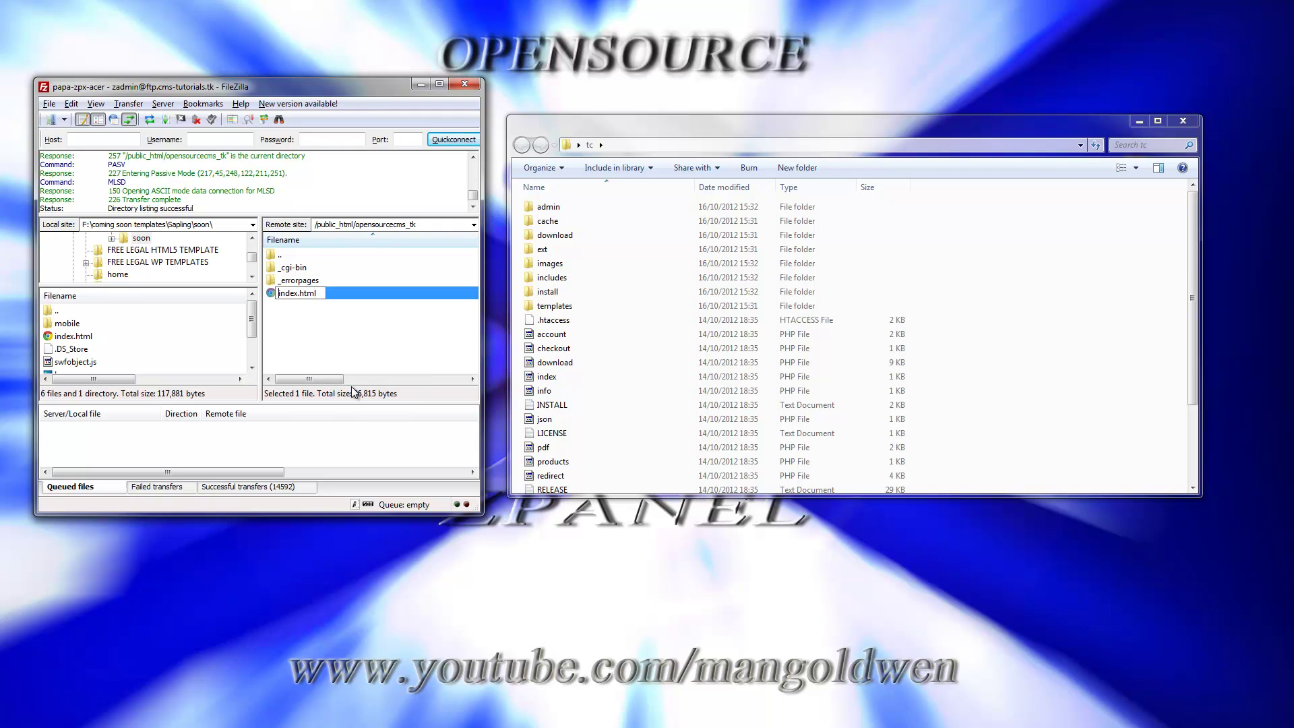
pyautogui.write('old_')
# Save the old_index.html name and upload all tc files into remote opensourcecms_tk.
pyautogui.click(369, 344)
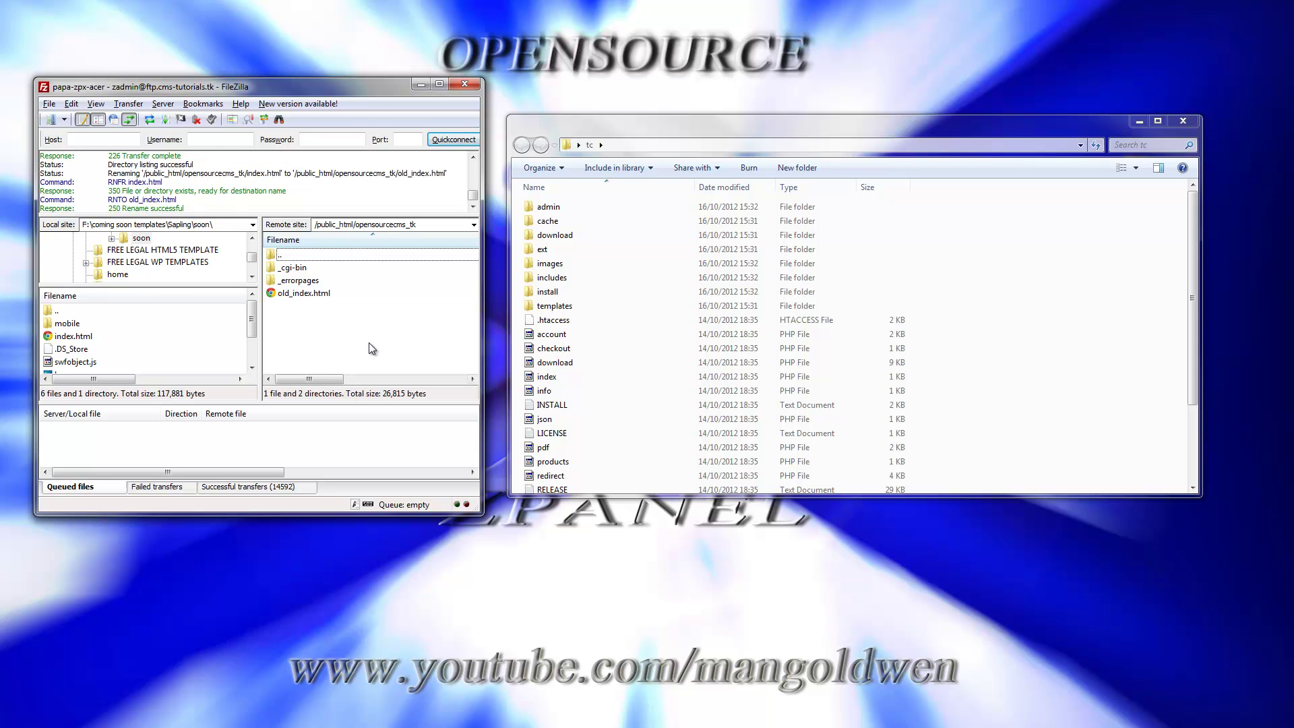
pyautogui.click(564, 209)
pyautogui.click(565, 209)
pyautogui.hotkey('shift', 'Down')
pyautogui.hotkey('shift', 'Down')
pyautogui.hotkey('shift', 'Down')
pyautogui.hotkey('shift', 'Down')
pyautogui.hotkey('shift', 'Down')
pyautogui.hotkey('shift', 'Down')
pyautogui.hotkey('shift', 'Down')
pyautogui.hotkey('shift', 'Down')
pyautogui.hotkey('shift', 'Down')
pyautogui.hotkey('shift', 'Down')
pyautogui.hotkey('shift', 'Down')
pyautogui.hotkey('shift', 'Down')
pyautogui.hotkey('shift', 'Down')
pyautogui.hotkey('shift', 'Down')
pyautogui.hotkey('shift', 'Down')
pyautogui.hotkey('shift', 'Down')
pyautogui.hotkey('shift', 'Down')
pyautogui.hotkey('shift', 'Down')
pyautogui.hotkey('shift', 'Down')
pyautogui.hotkey('shift', 'Down')
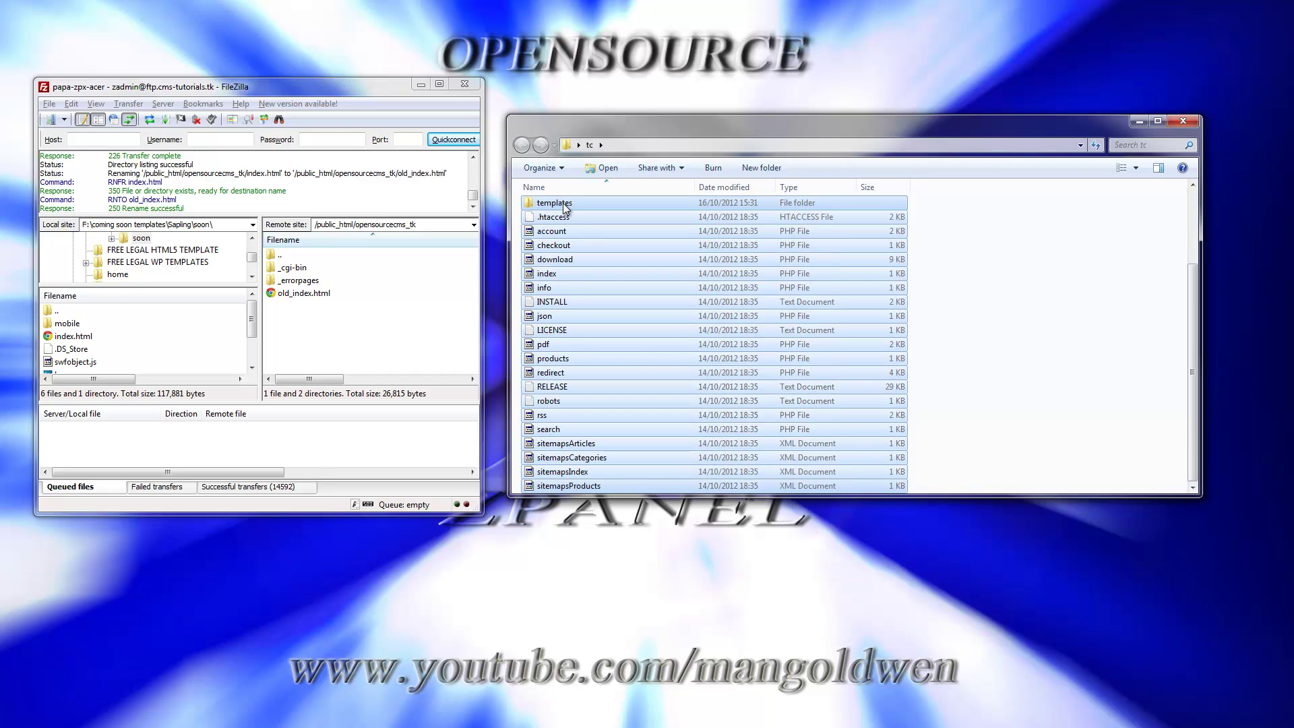
pyautogui.moveTo(565, 209); pyautogui.dragTo(378, 356)
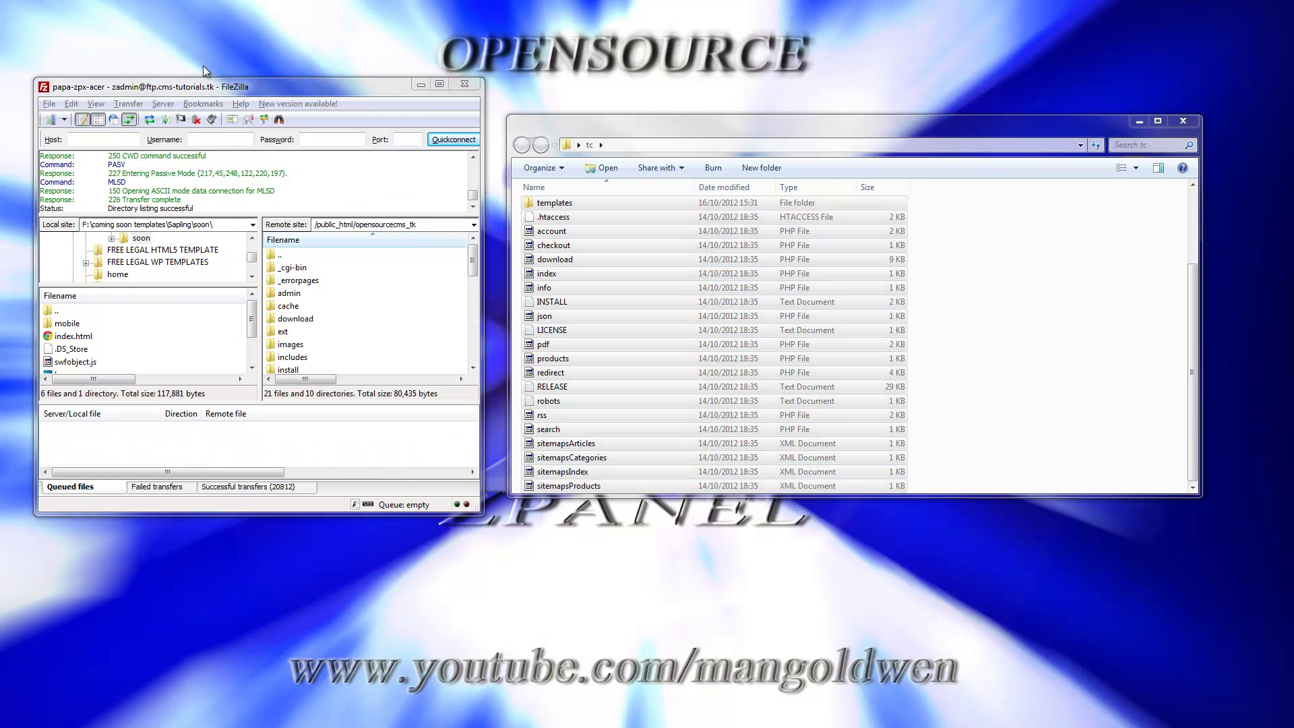
# Minimize FileZilla and close the tc folder window.
pyautogui.moveTo(338, 87); pyautogui.dragTo(341, 128)
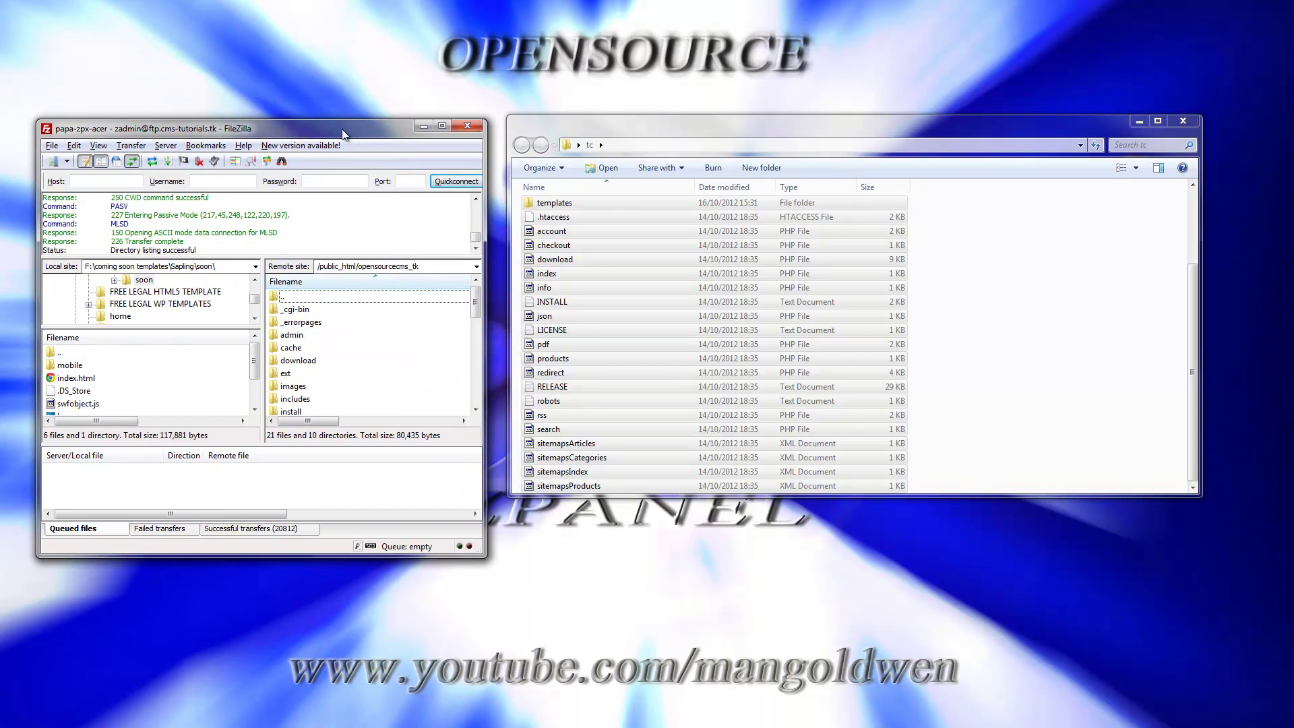
pyautogui.click(421, 125)
pyautogui.click(1188, 123)
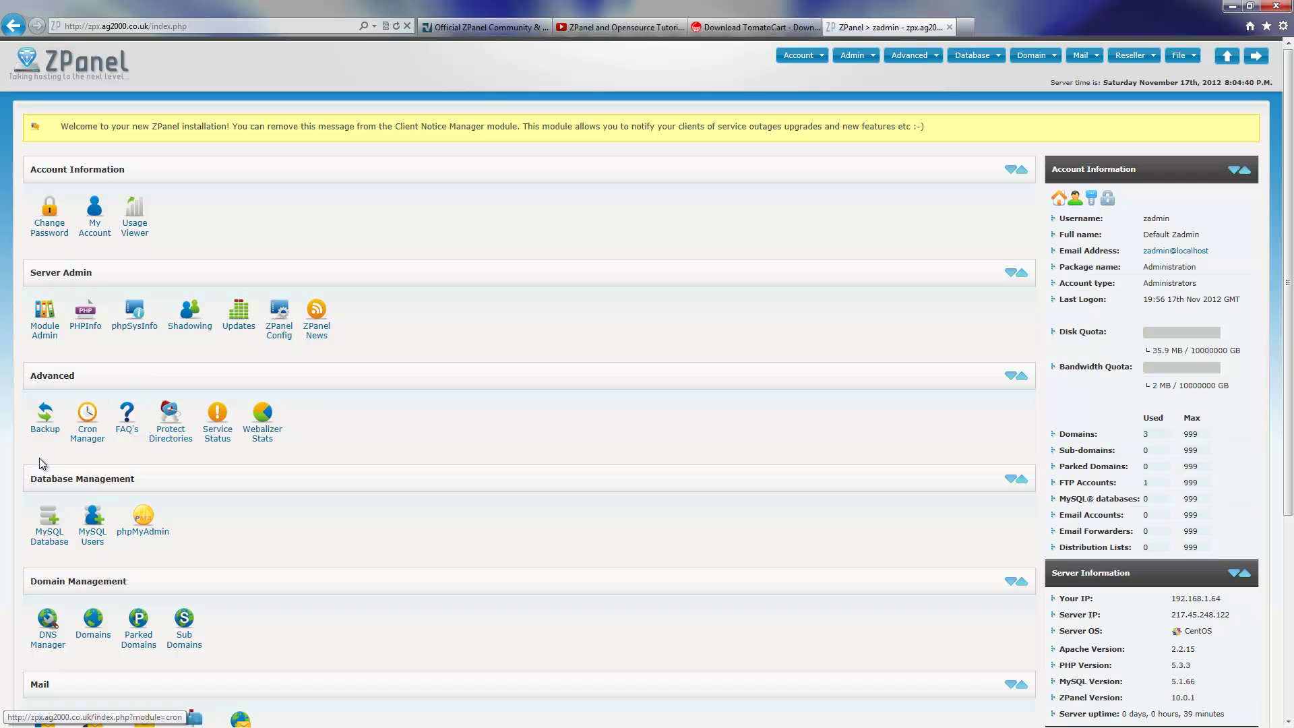
# Create a MySQL database named tomato, giving zadmin_tomato, on ZPanel's MySQL Database page.
pyautogui.click(42, 536)
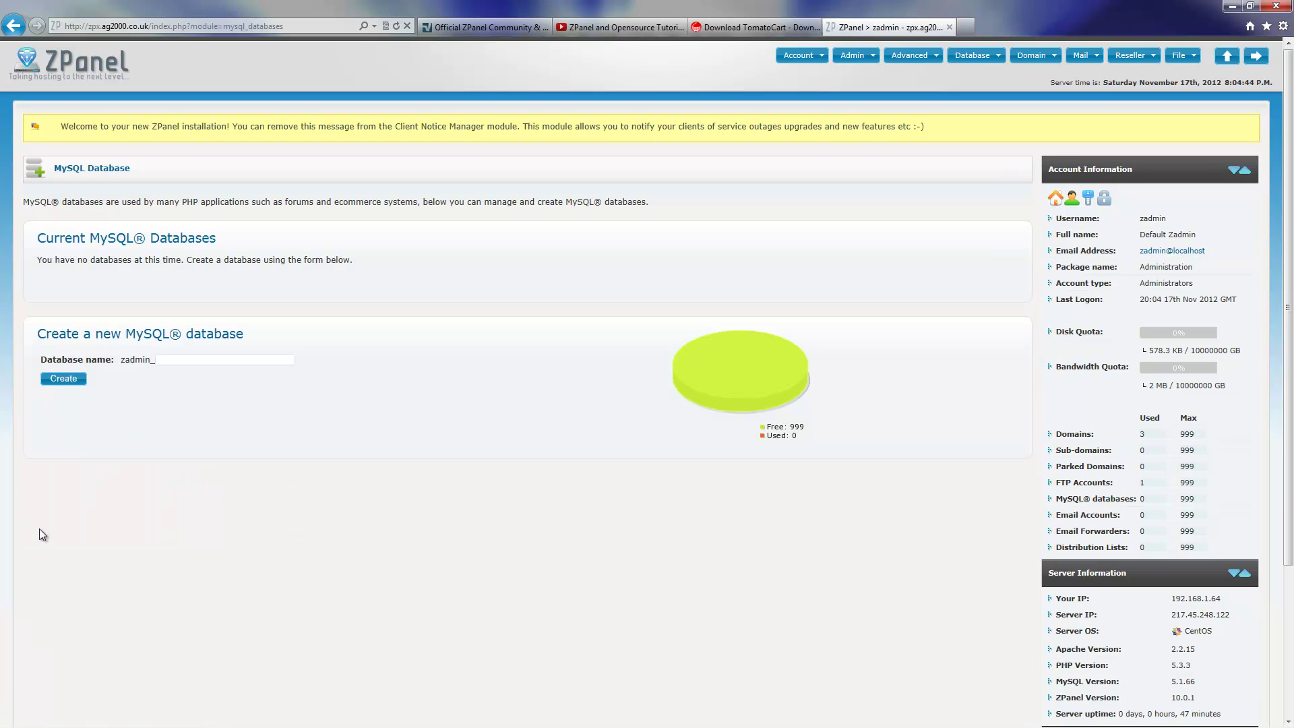
pyautogui.click(201, 362)
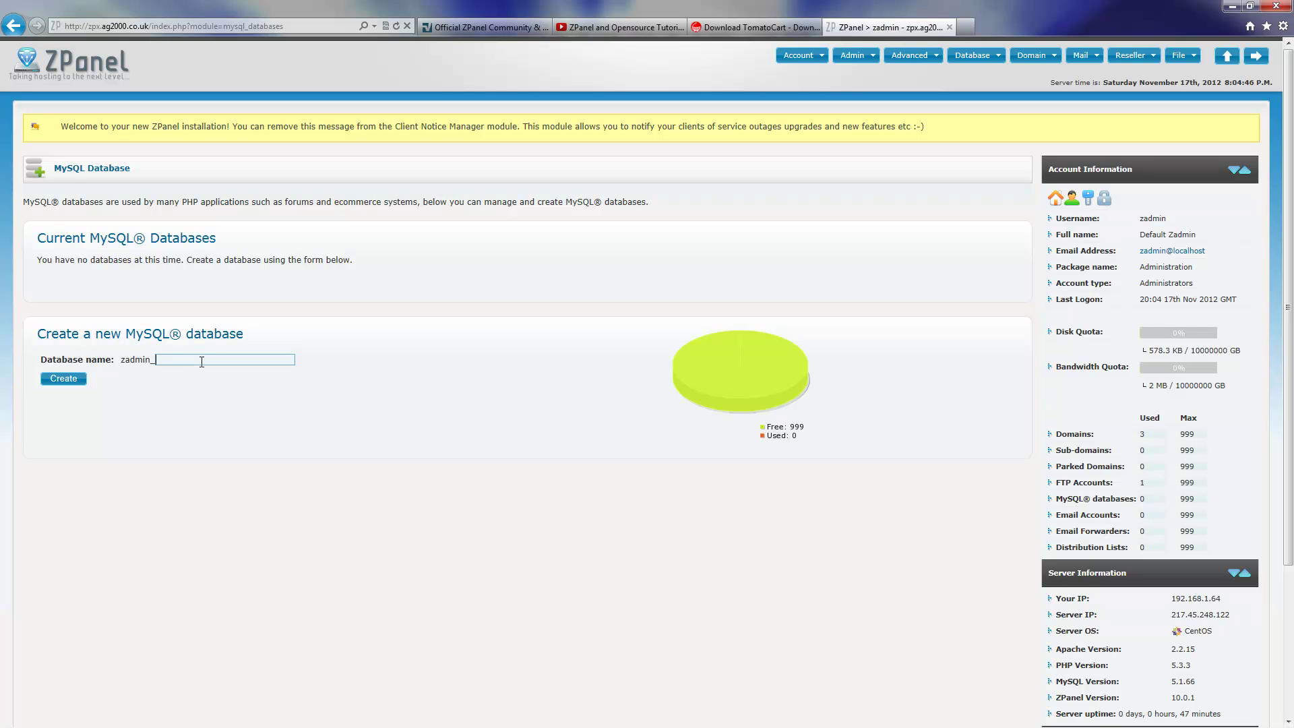
pyautogui.write('toma')
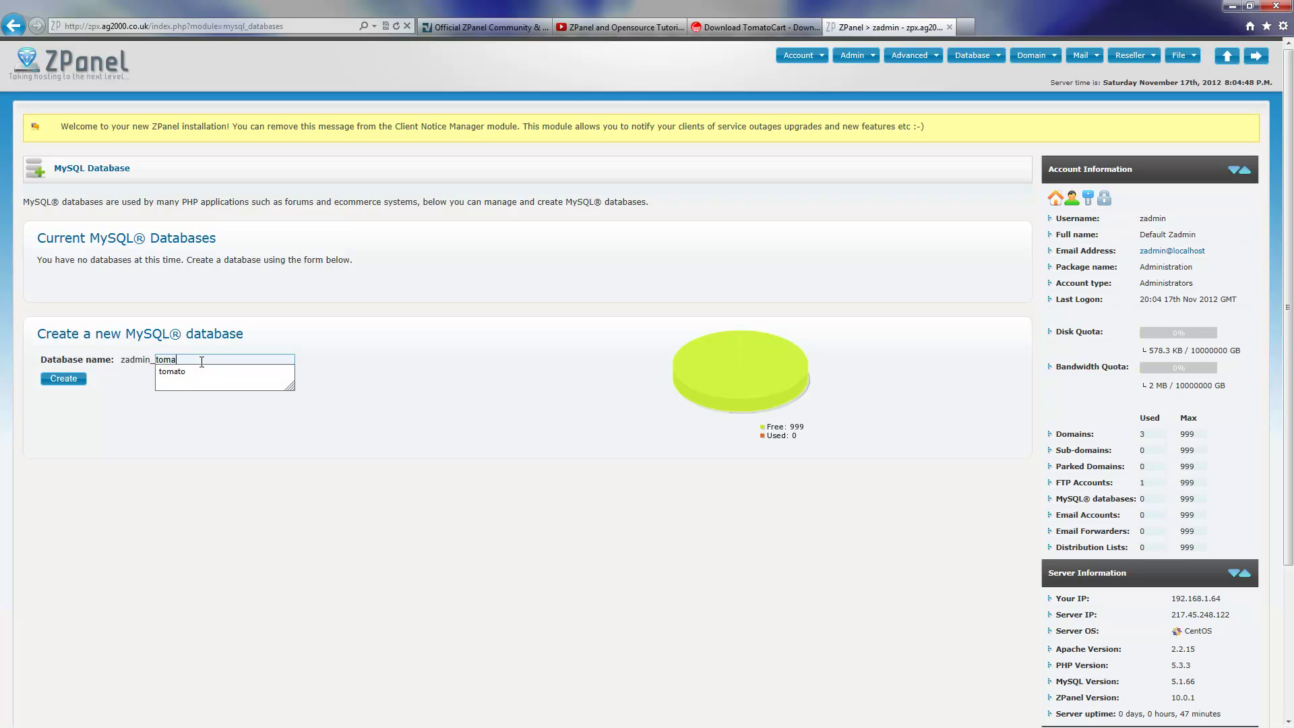
pyautogui.write('to')
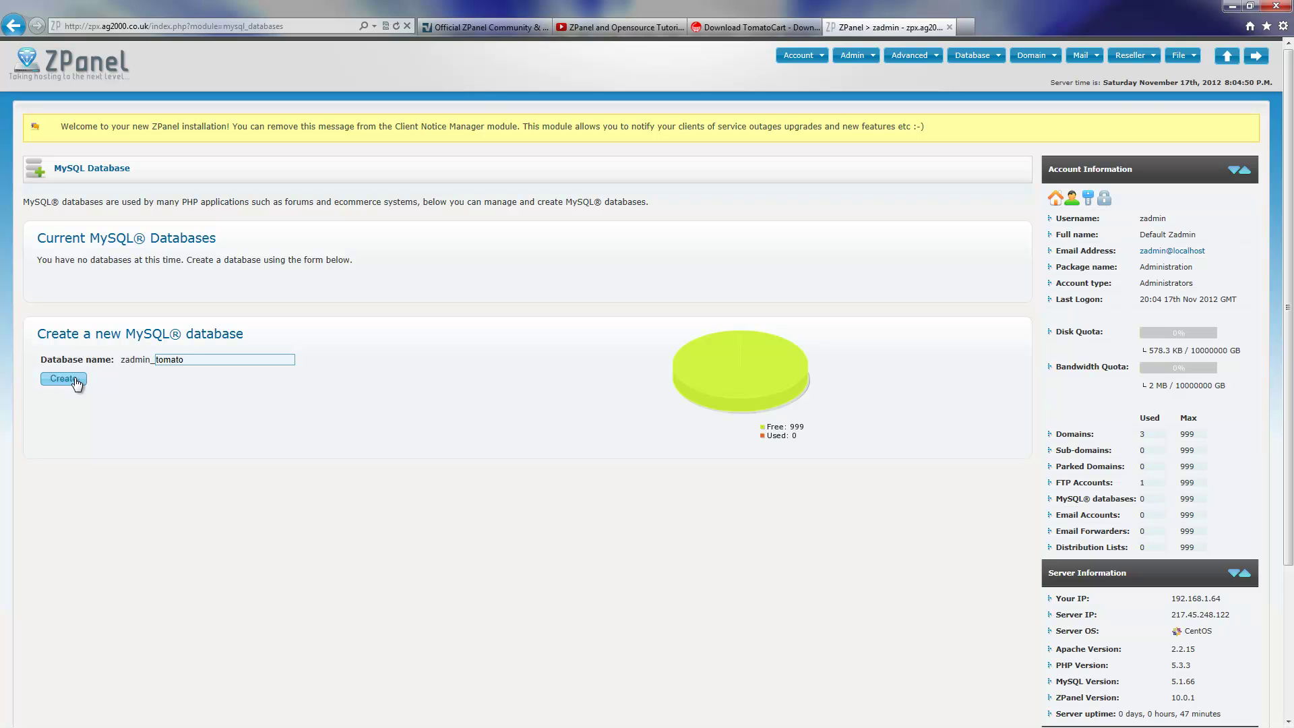
pyautogui.click(76, 384)
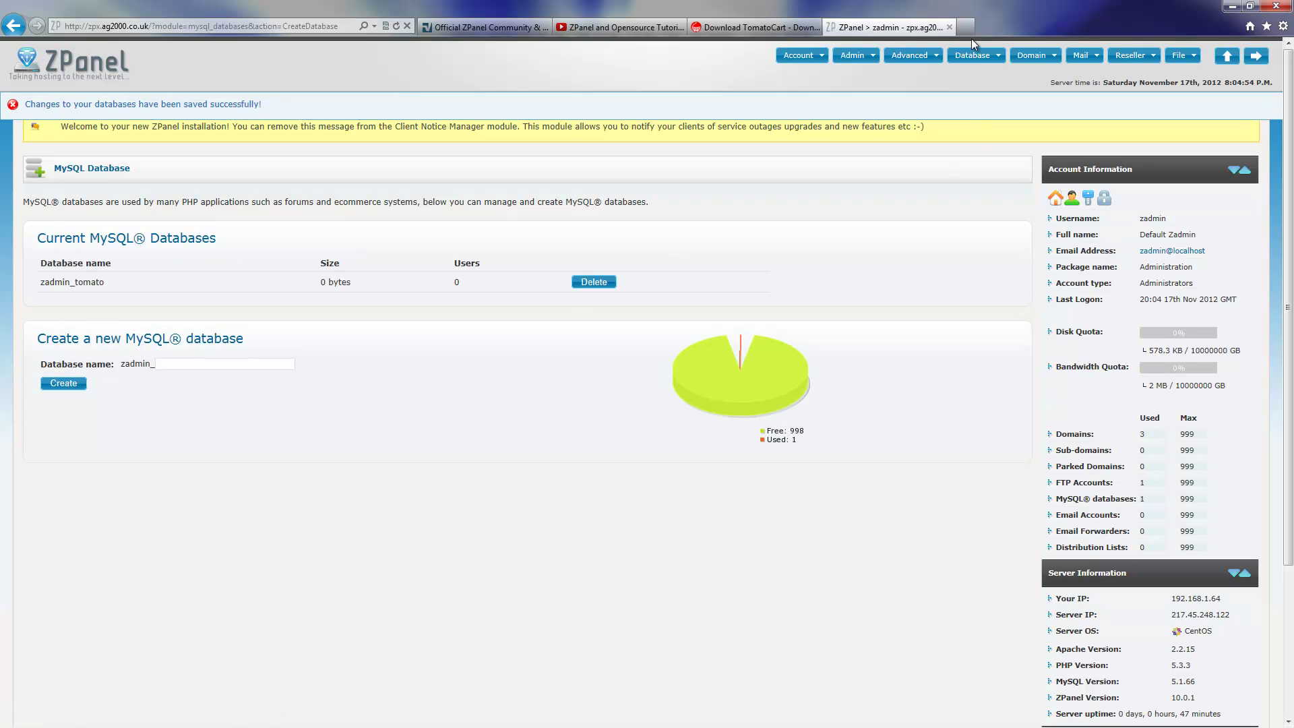
# Create MySQL user tomato mapped to zadmin_tomato and scroll down to view it.
pyautogui.click(973, 55)
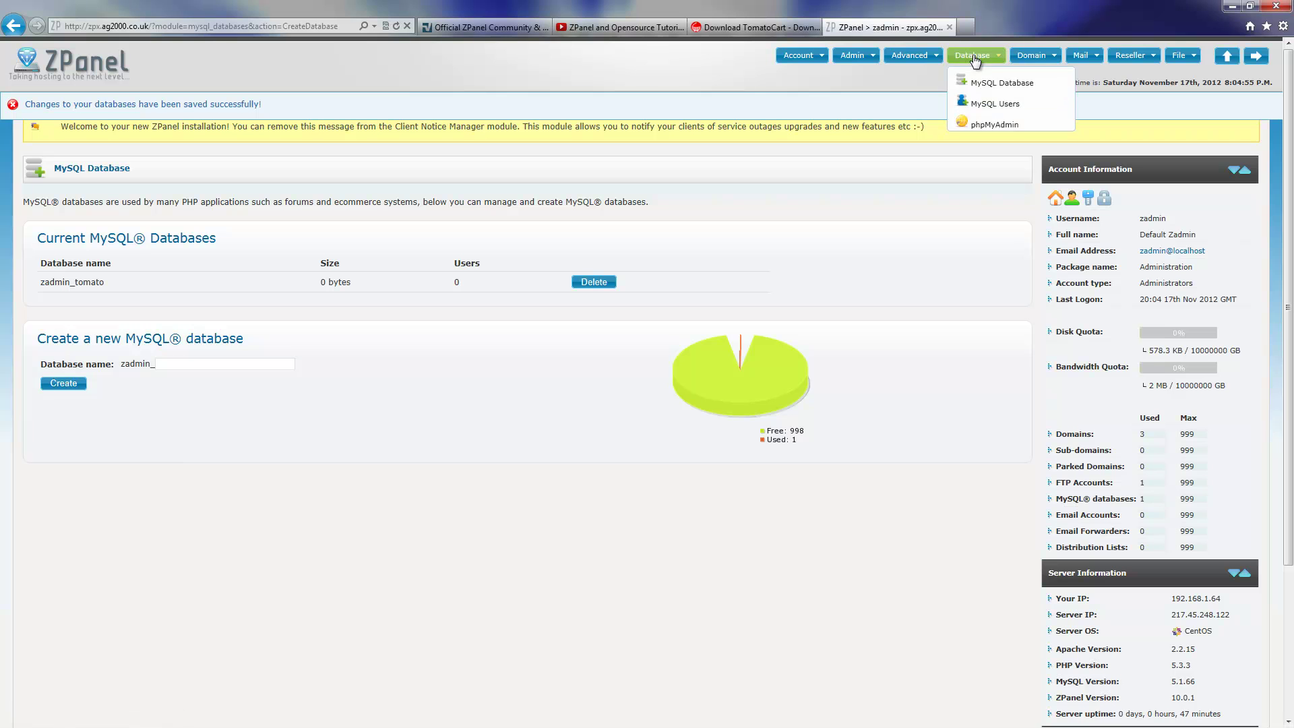
pyautogui.click(977, 102)
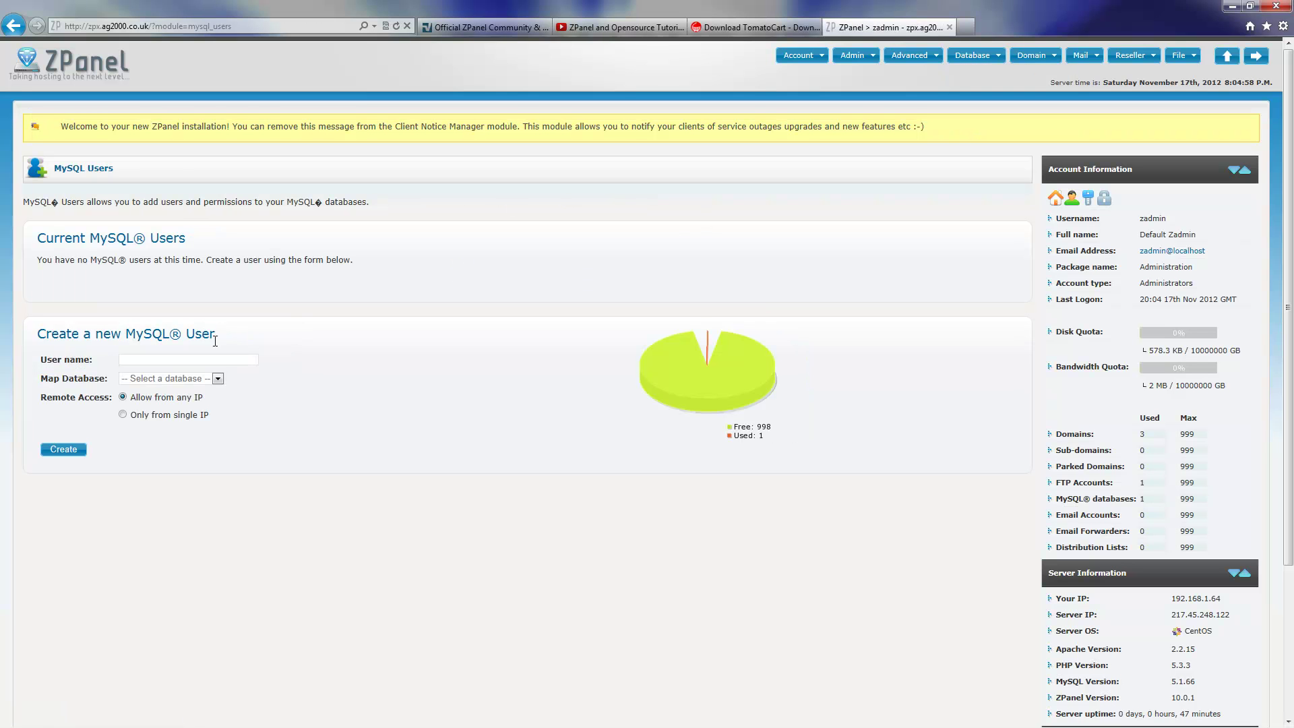
pyautogui.click(197, 363)
pyautogui.write('tomato')
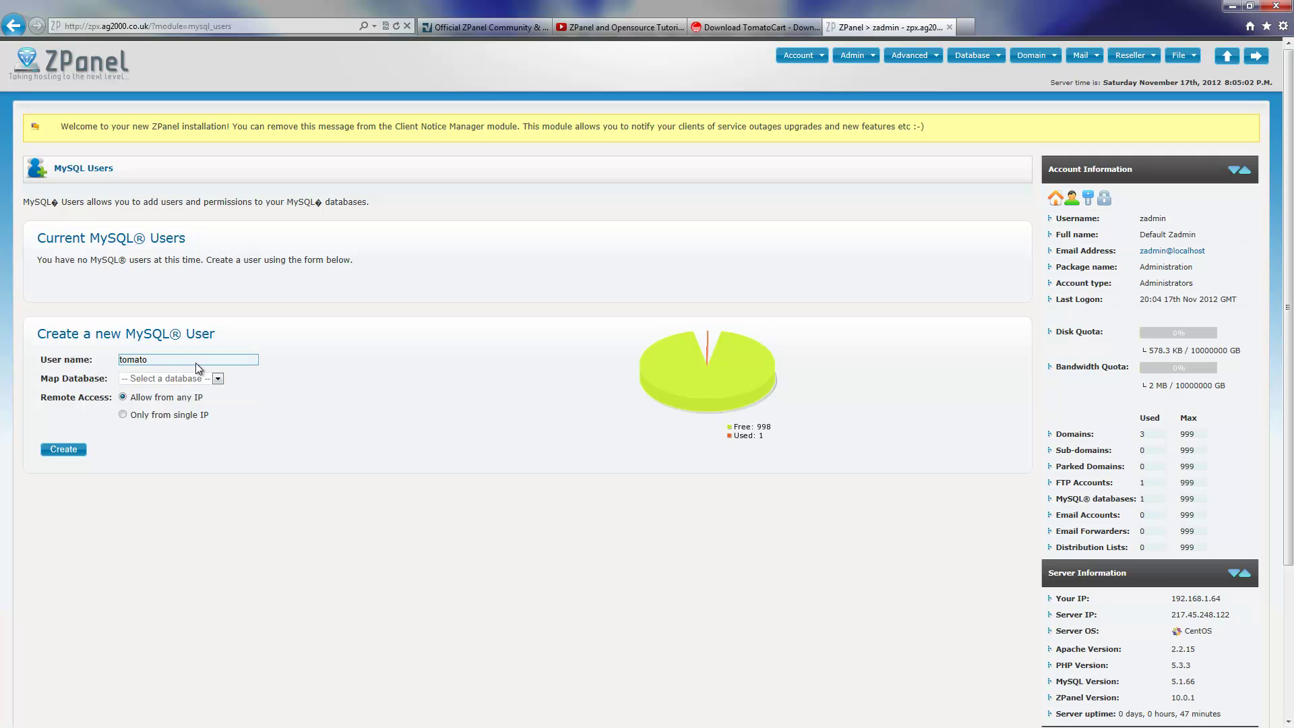
pyautogui.click(196, 379)
pyautogui.click(188, 397)
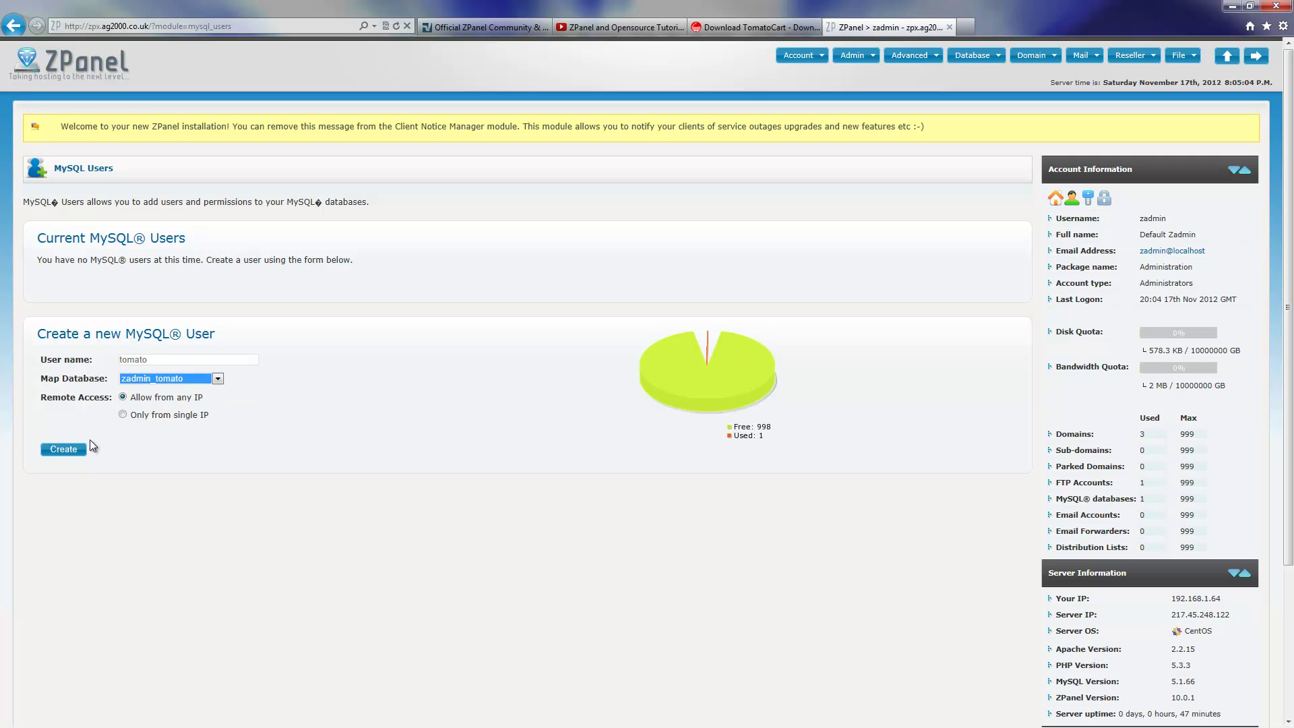
pyautogui.click(74, 452)
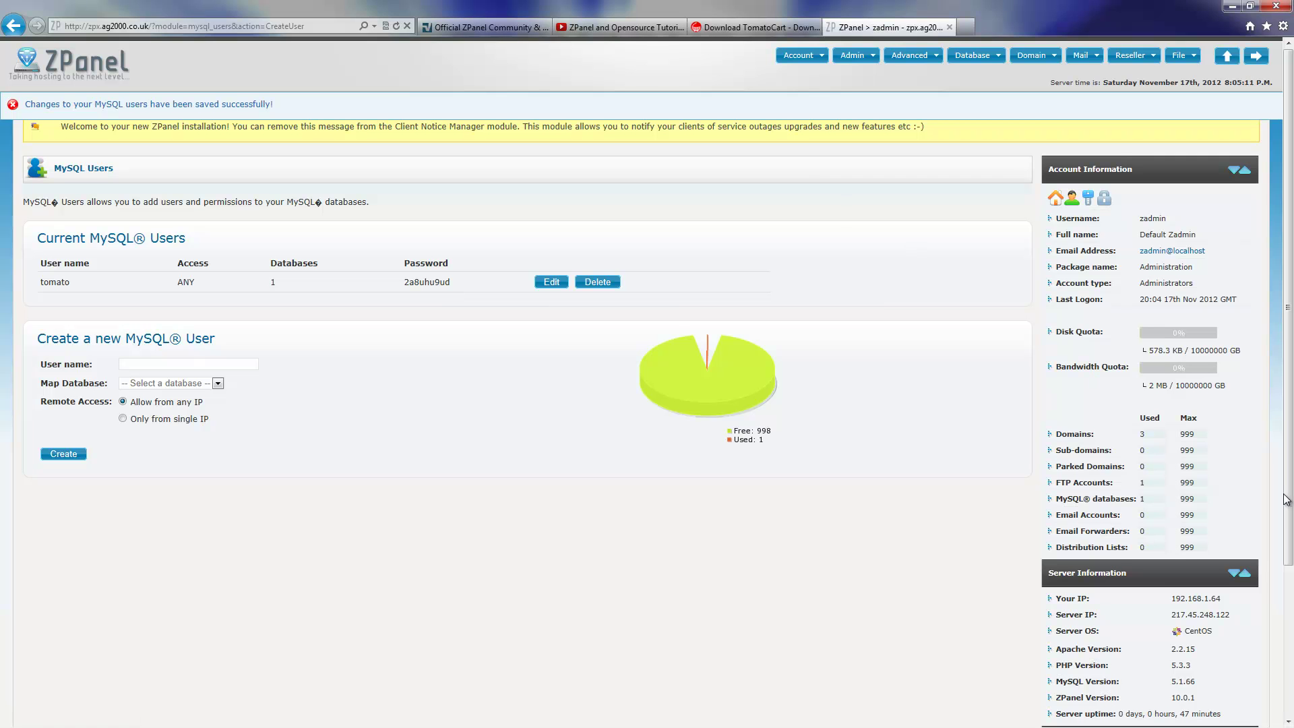
pyautogui.moveTo(1286, 499); pyautogui.dragTo(1253, 655)
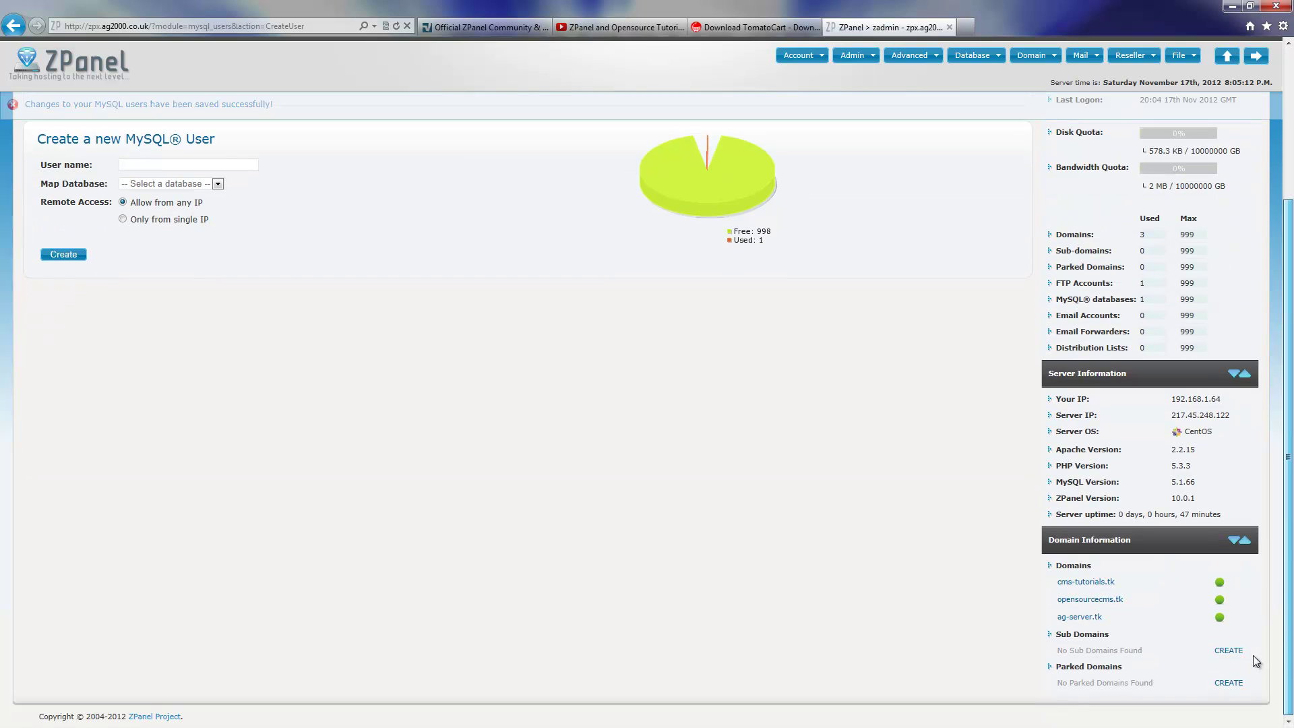
# Start the TomatoCart installer on opensourcecms.tk, accept the licence and pass the pre-installation check.
pyautogui.click(1093, 602)
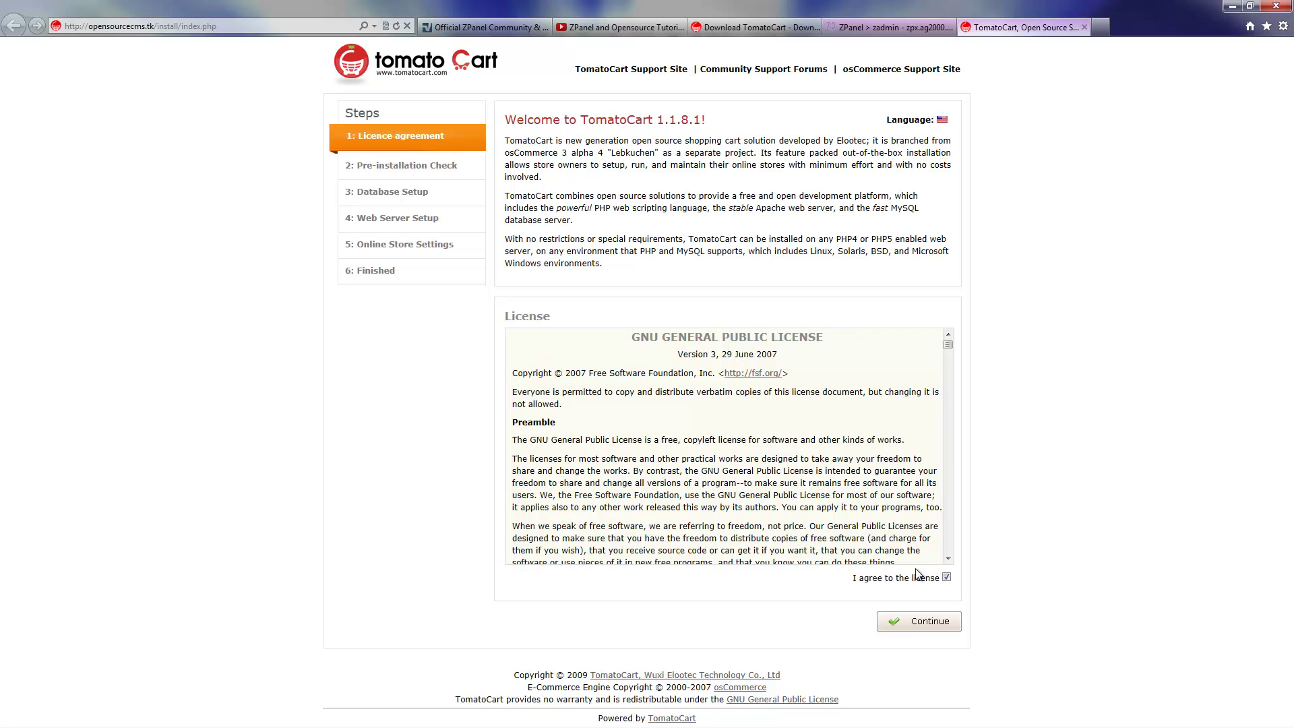
pyautogui.click(940, 621)
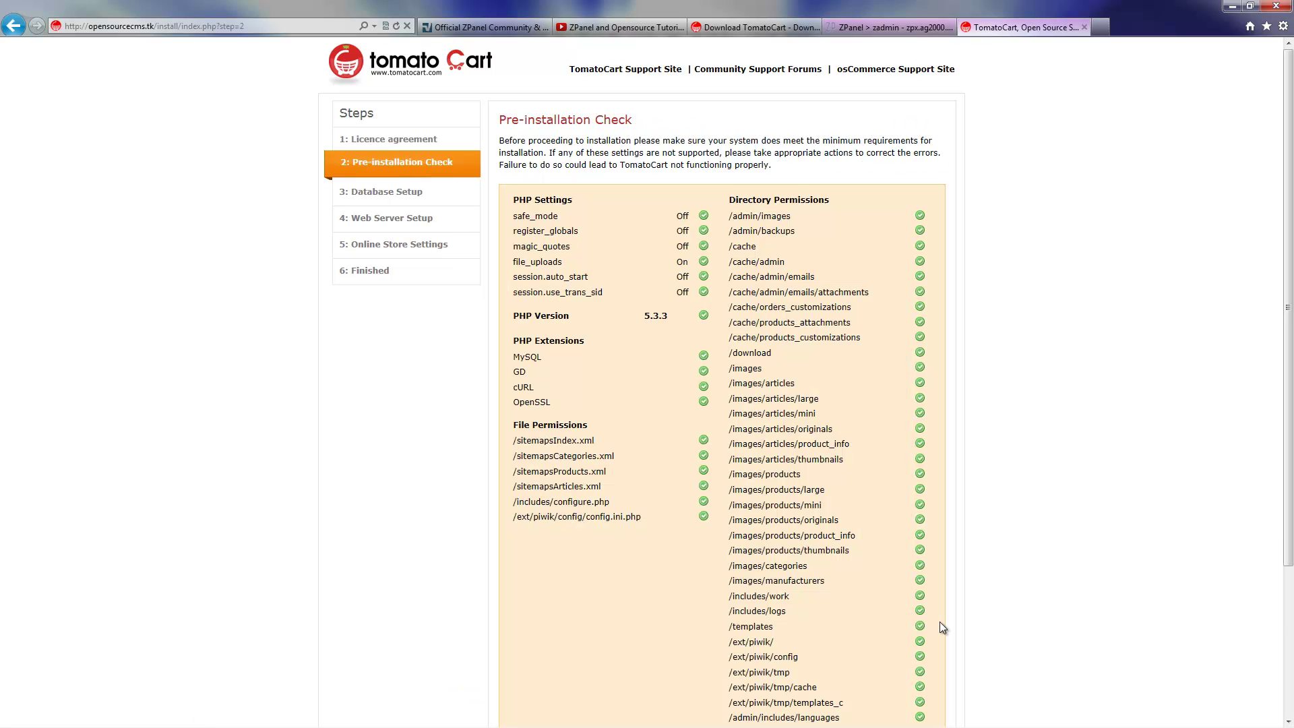
pyautogui.moveTo(1288, 384); pyautogui.dragTo(1269, 533)
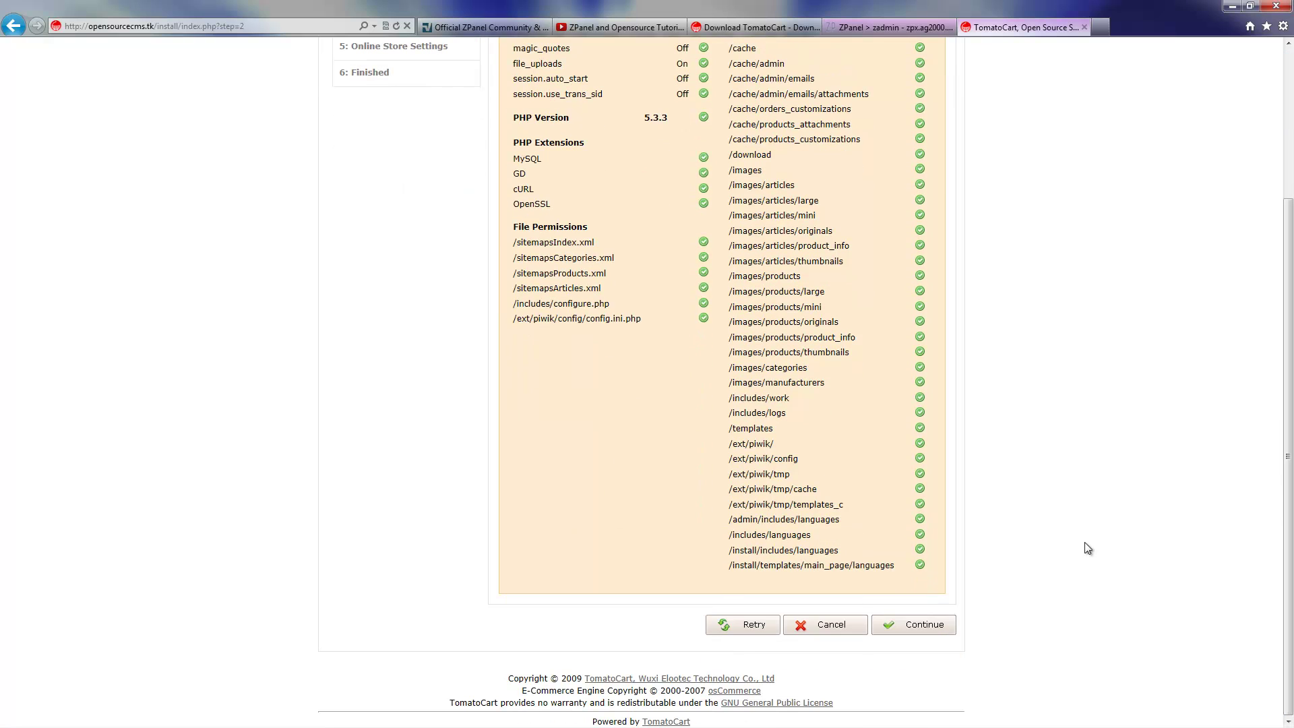
pyautogui.click(939, 624)
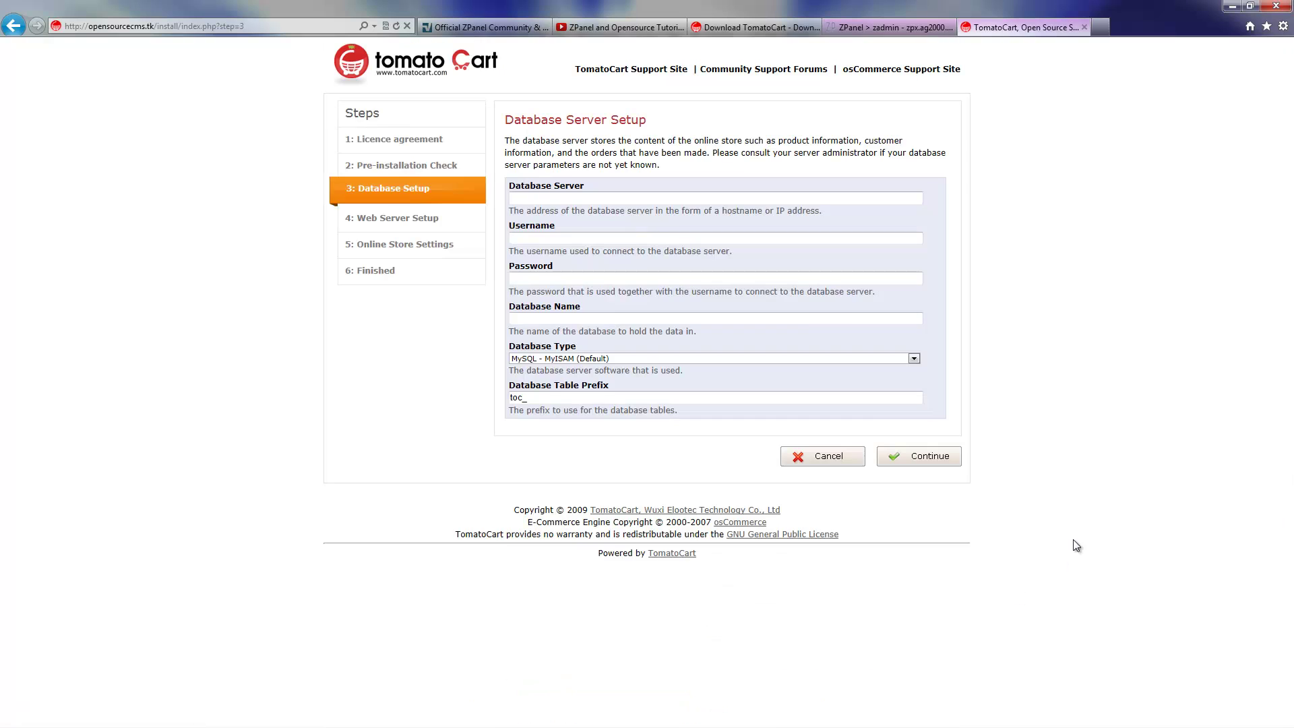
# Enter localhost as the database server and tomato as the database username.
pyautogui.click(707, 200)
pyautogui.write('loca')
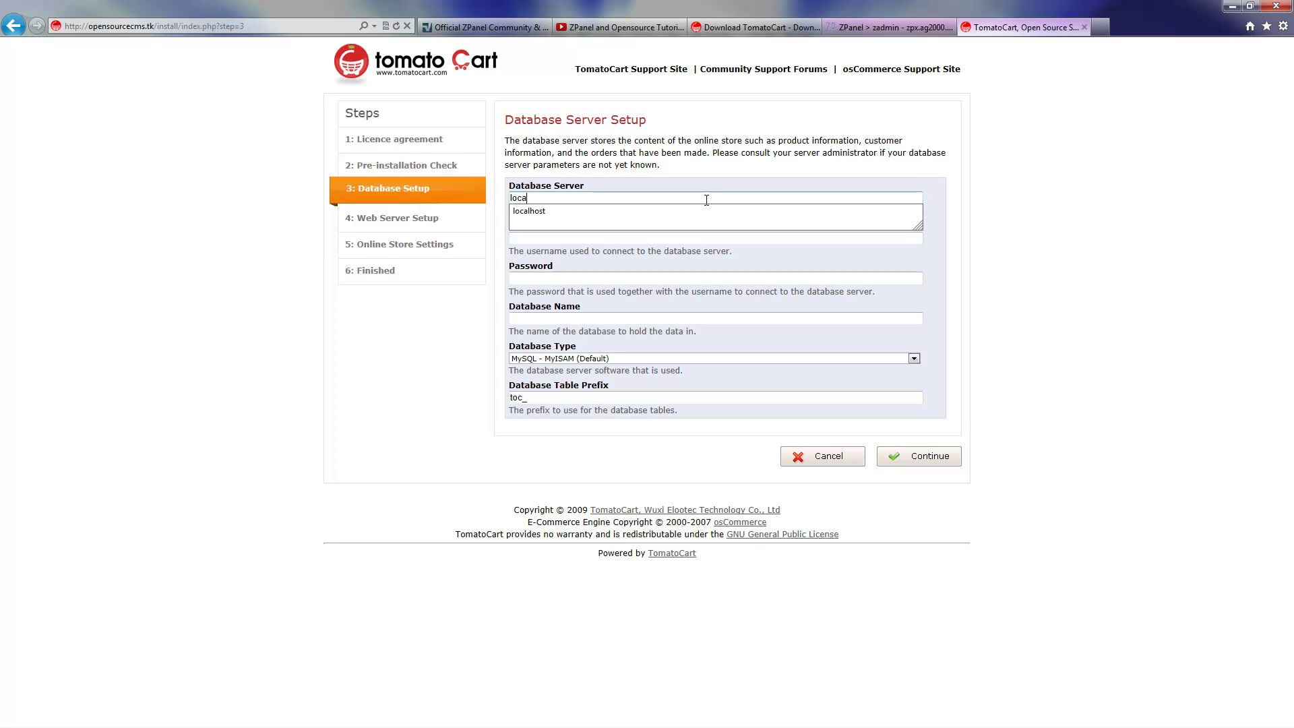
pyautogui.write('lhost')
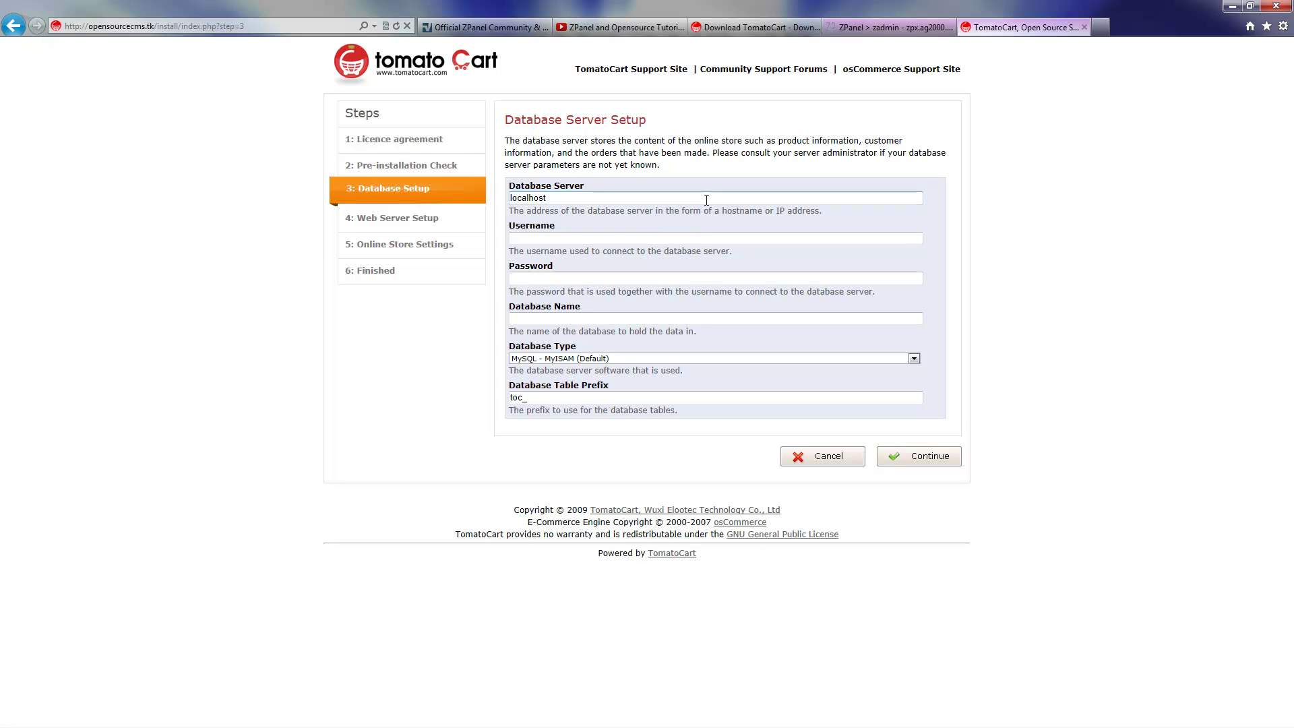
pyautogui.press('Tab')
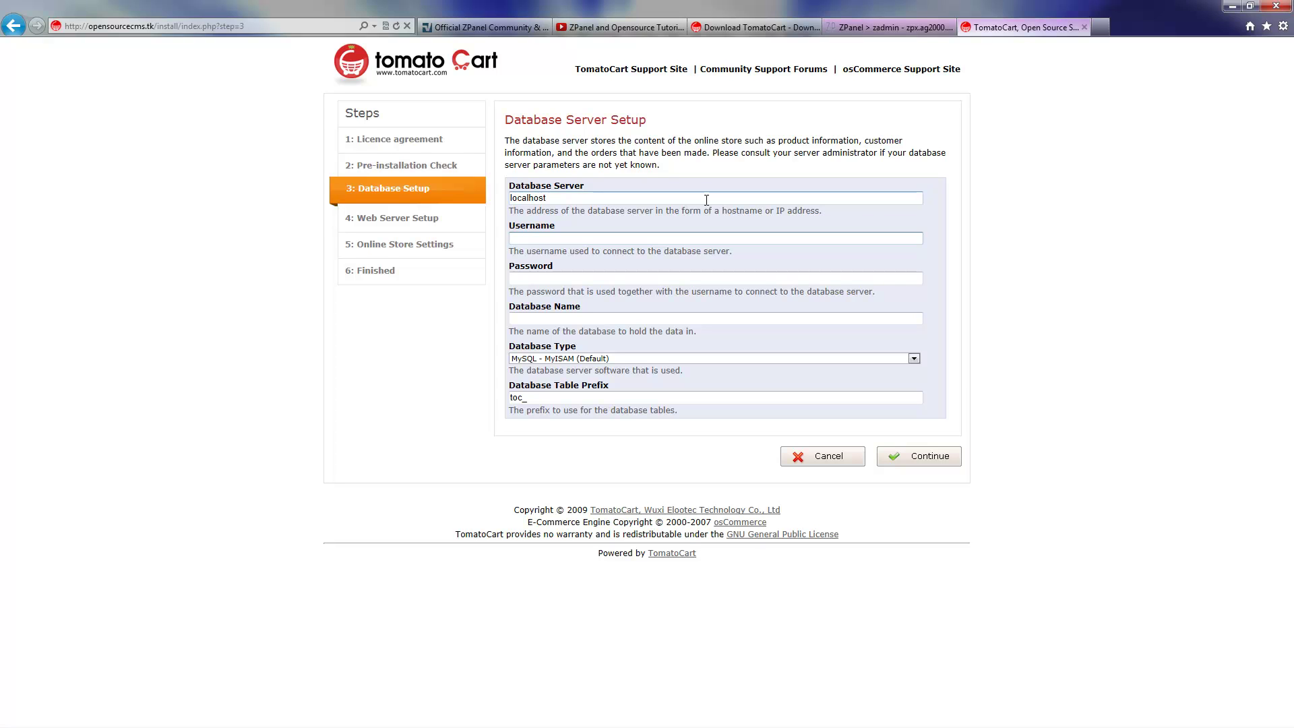
pyautogui.write('tomato')
pyautogui.press('Tab')
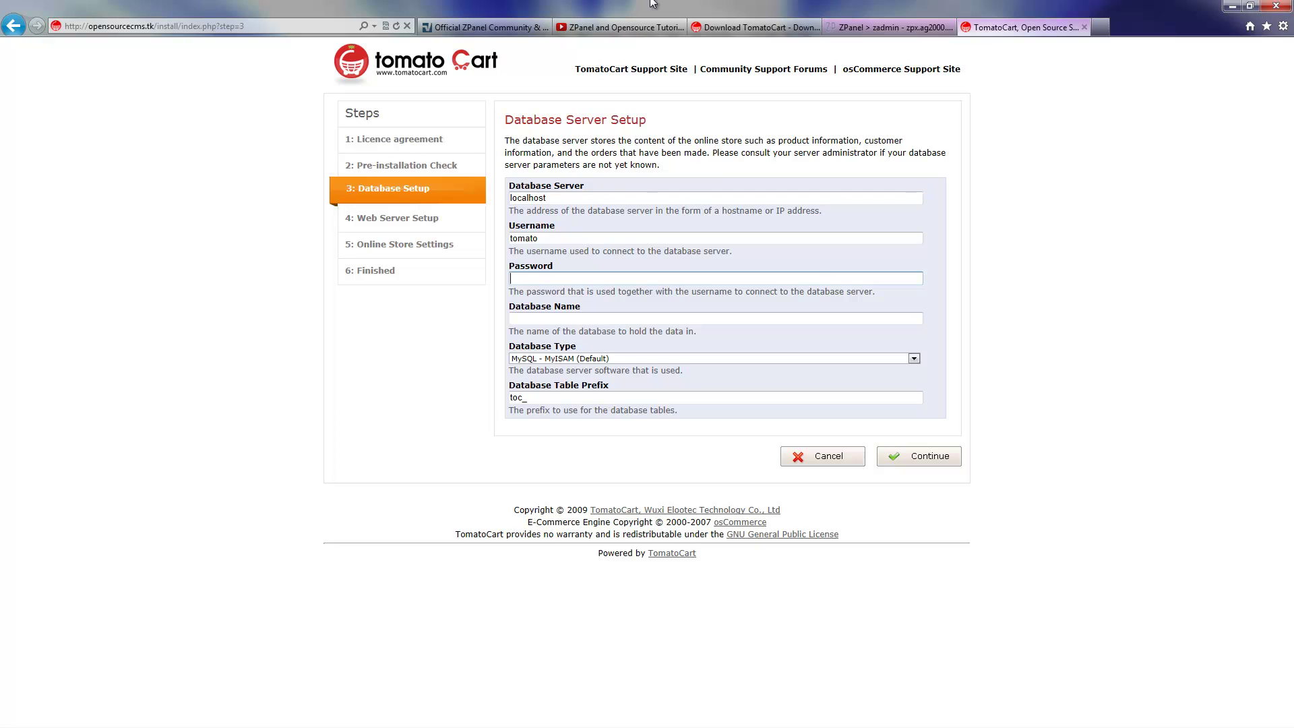
# Copy the tomato user's generated password from ZPanel's Current MySQL Users list.
pyautogui.click(877, 27)
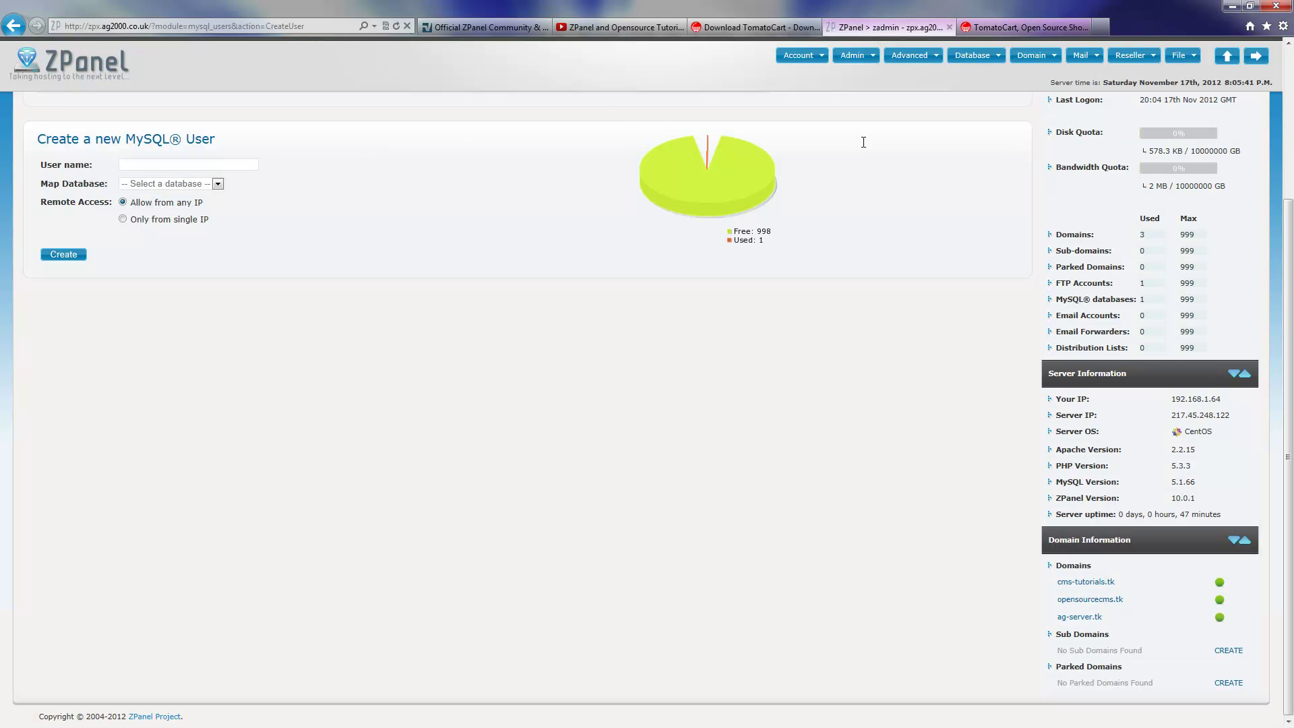
pyautogui.click(1289, 170)
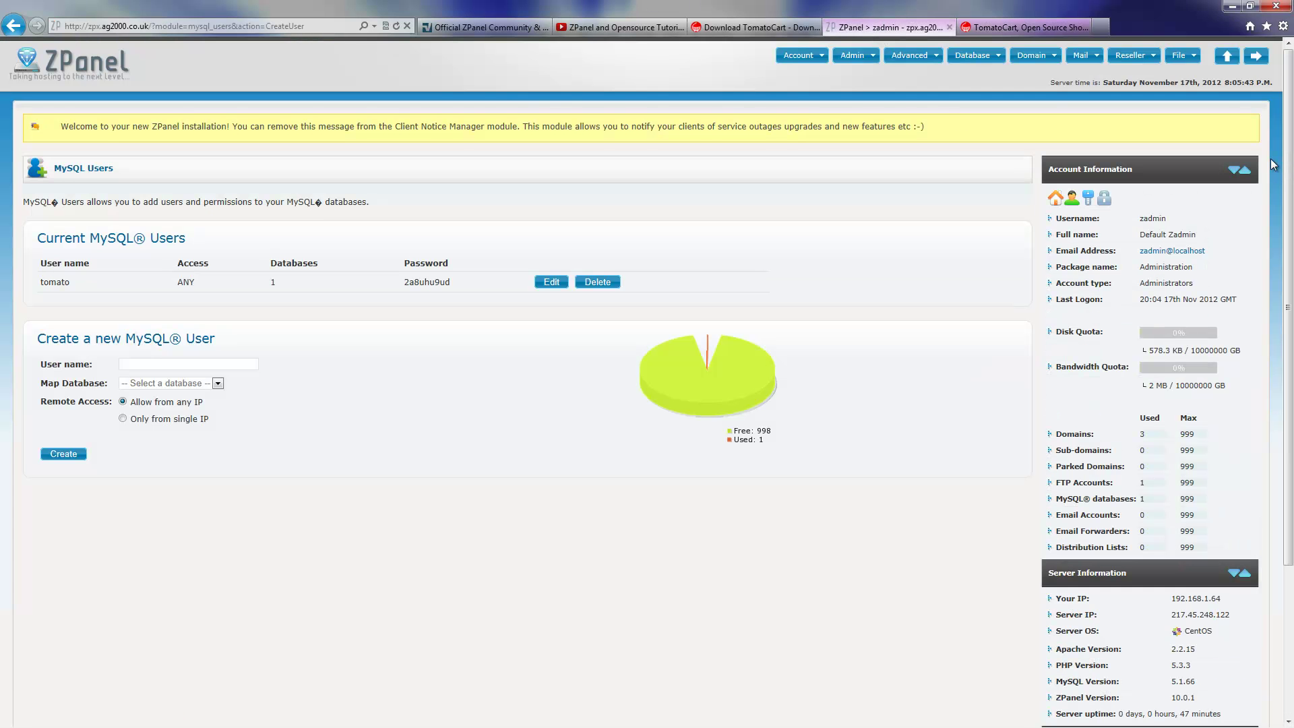
pyautogui.rightClick(441, 280)
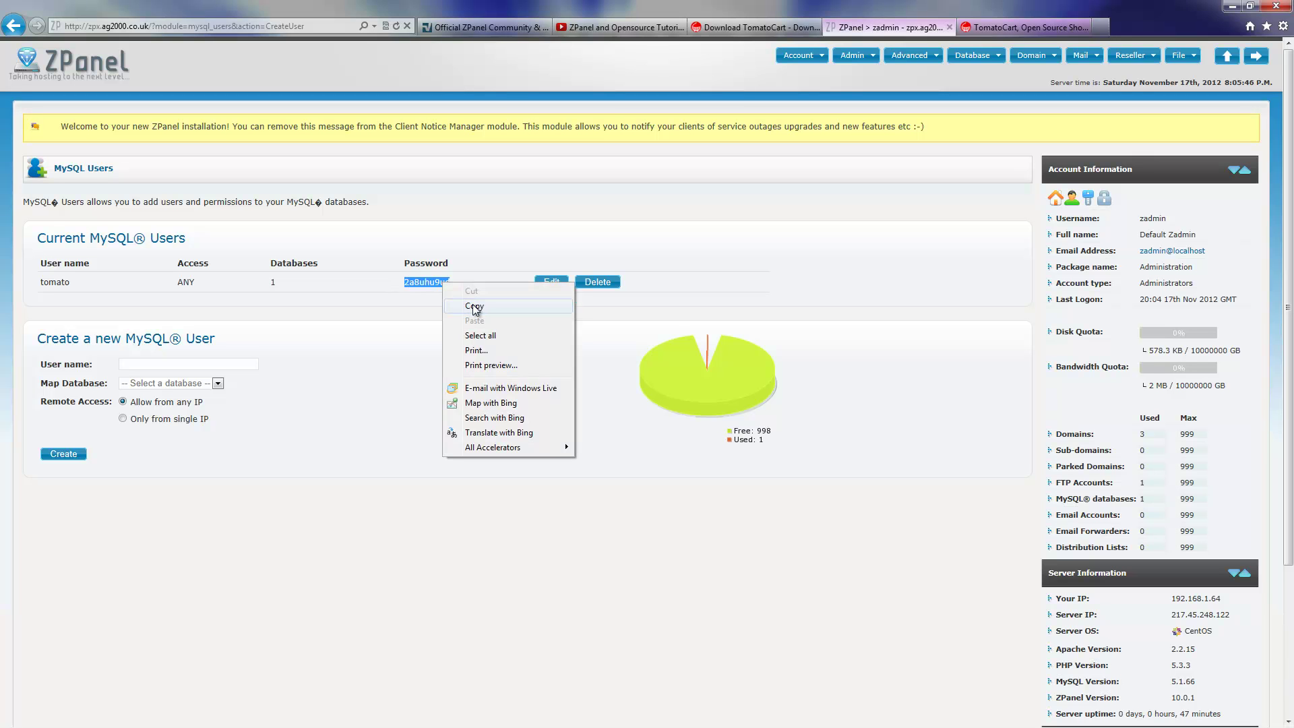
pyautogui.click(475, 307)
# Paste the copied password, enter database name zadmin_tomato, and submit the database settings.
pyautogui.click(1018, 27)
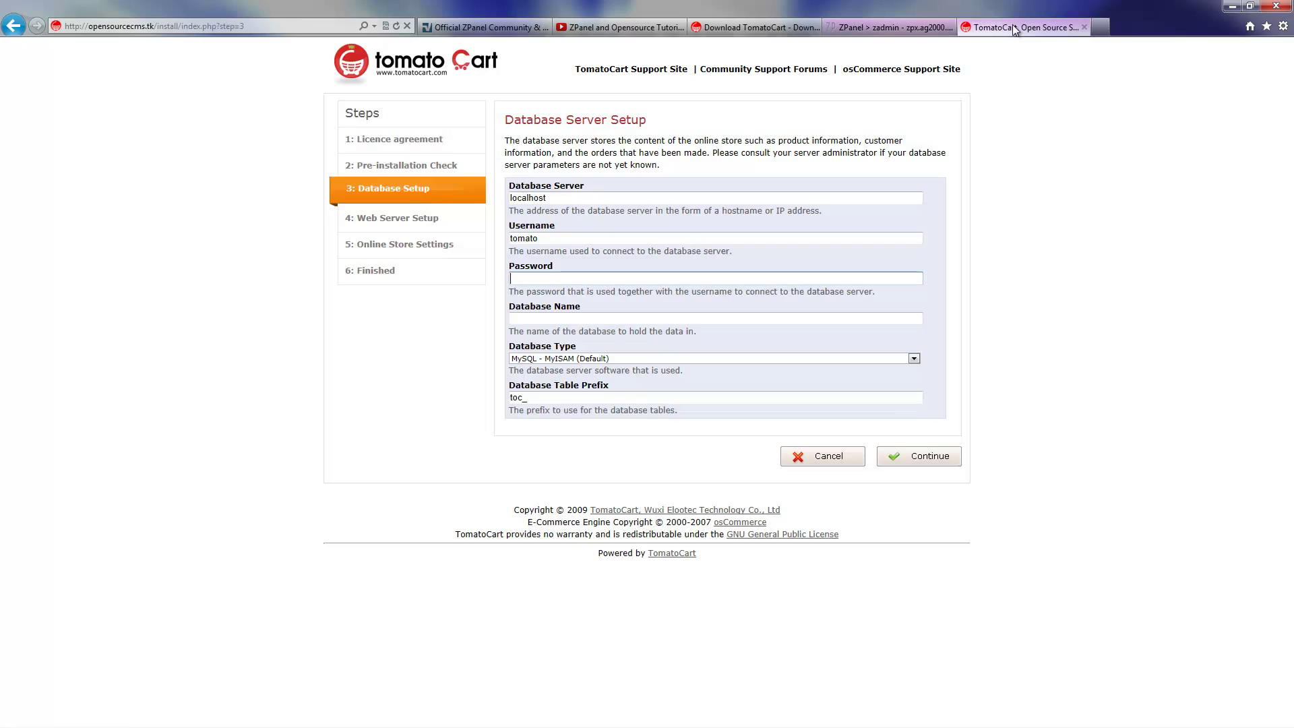
pyautogui.click(601, 279)
pyautogui.hotkey('ctrl', 'v')
pyautogui.click(598, 319)
pyautogui.write('za')
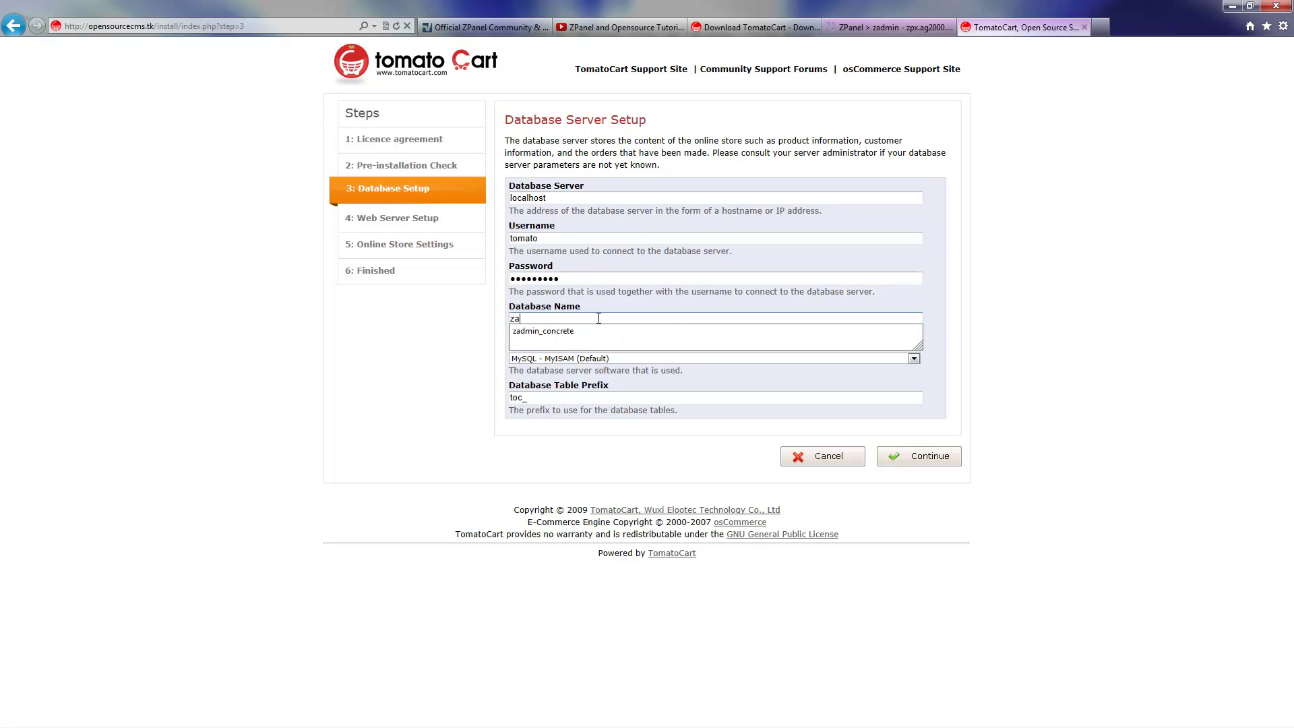
pyautogui.write('dmin_tomato')
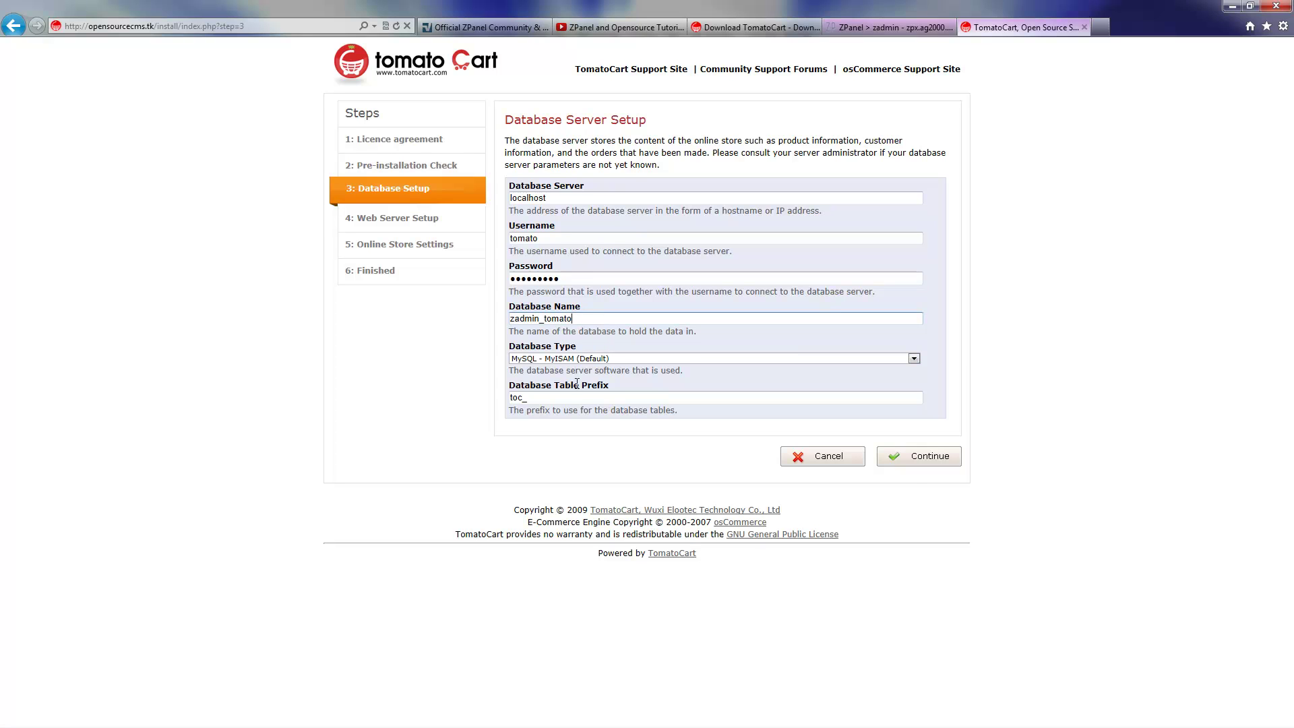
pyautogui.click(928, 465)
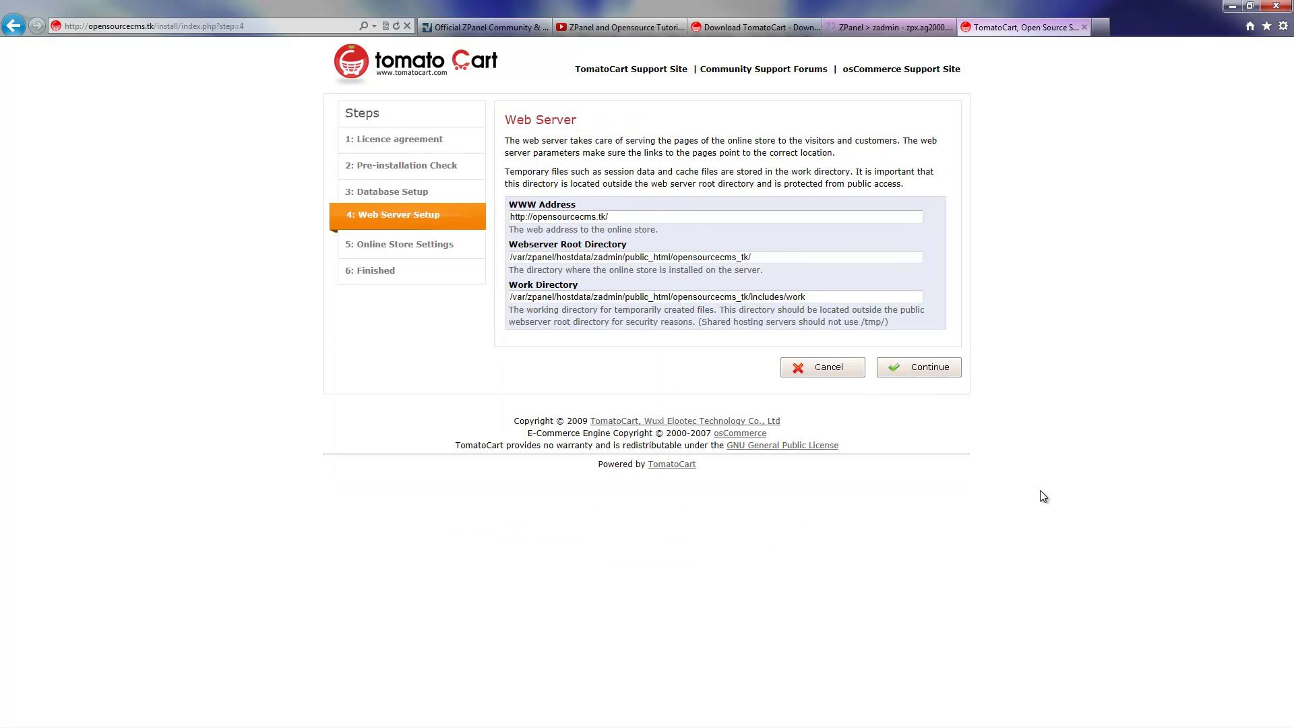
# Keep the web server paths and enter store name TEST STORE with the owner's name and e-mail.
pyautogui.click(917, 371)
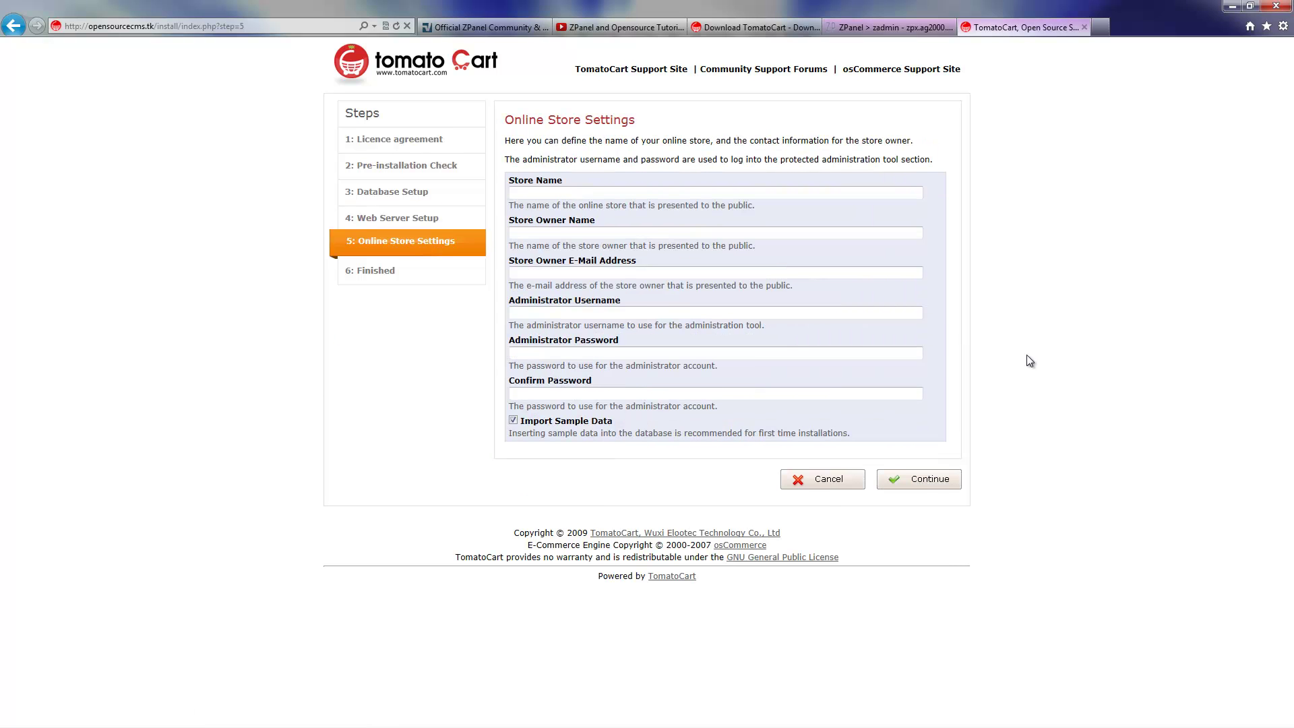
pyautogui.click(723, 195)
pyautogui.write('TEST STORE')
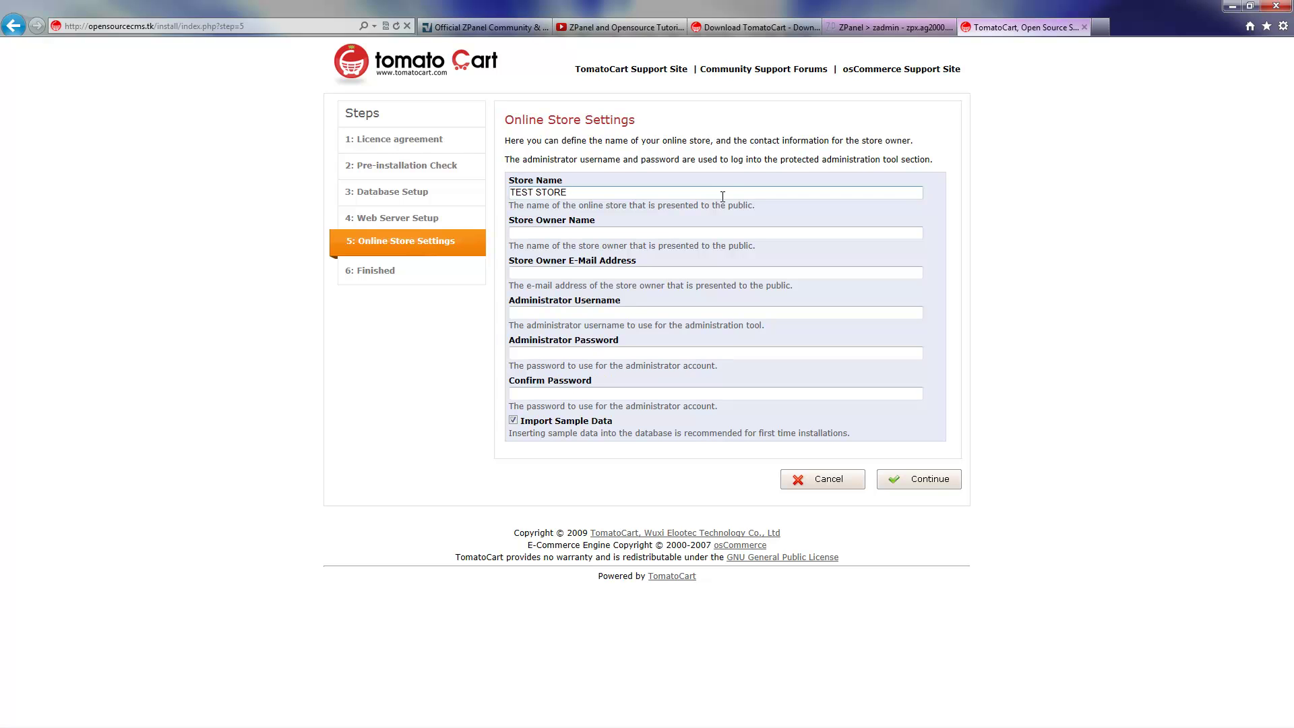
pyautogui.press('Tab')
pyautogui.write('TIM TOM')
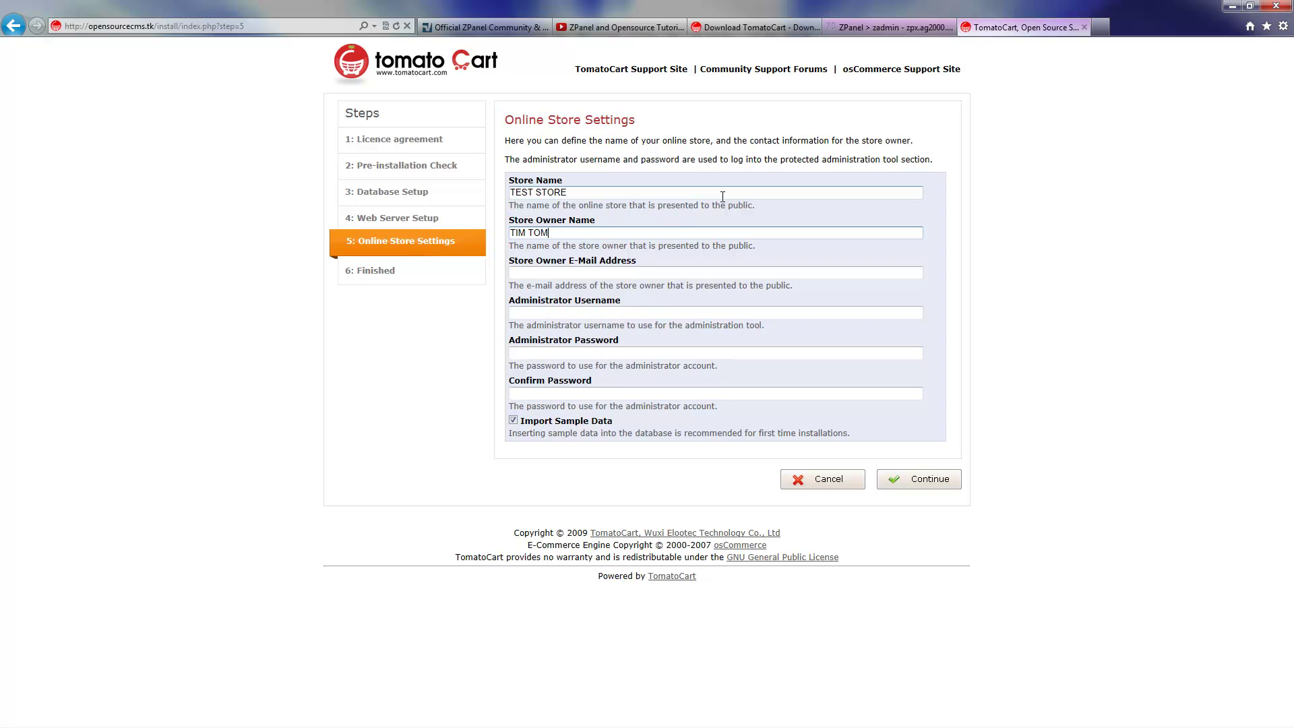
pyautogui.press('Tab')
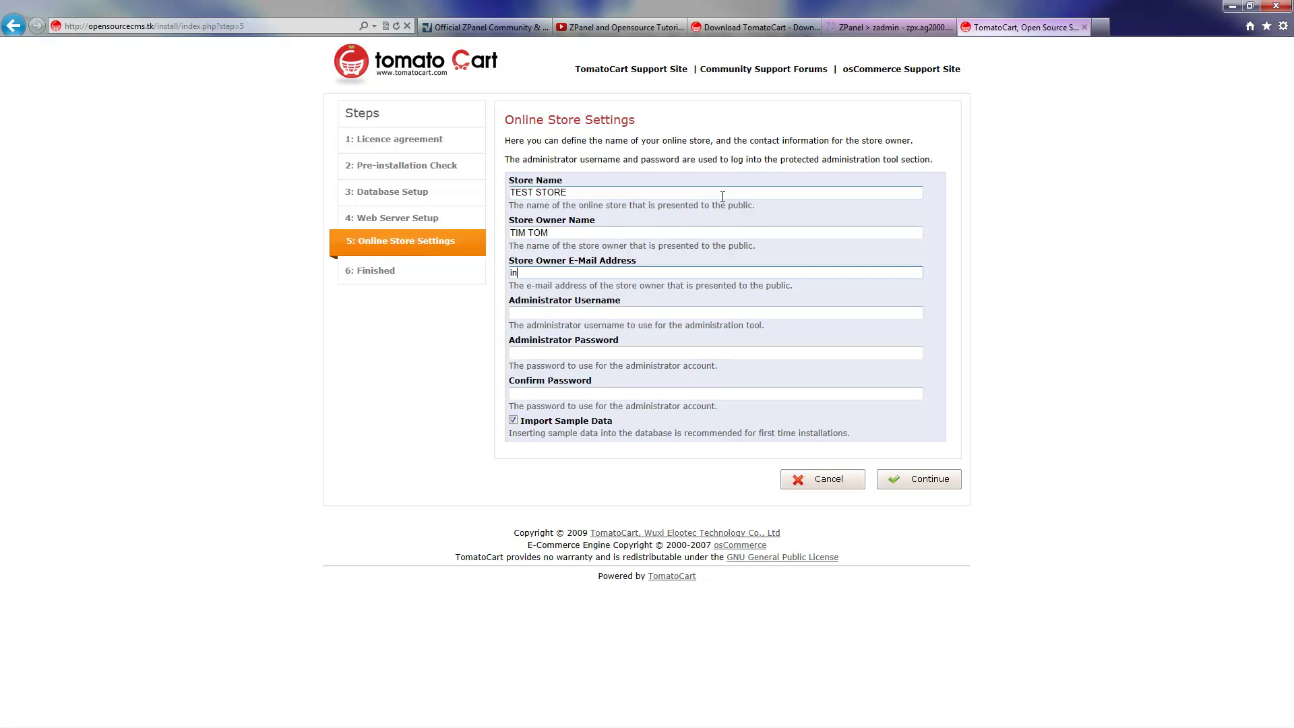
# Set administrator username admin and its password, then install with sample data.
pyautogui.press('Tab')
pyautogui.write('admin')
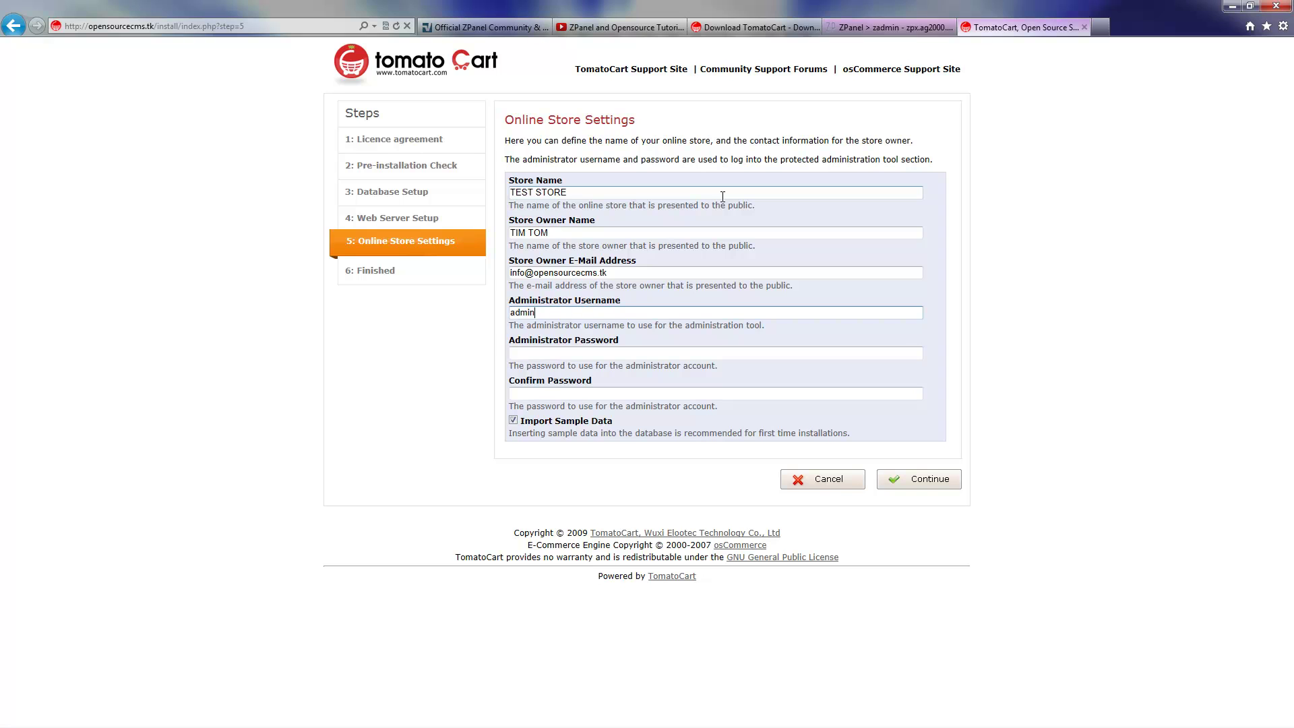
pyautogui.press('Tab')
pyautogui.write('a')
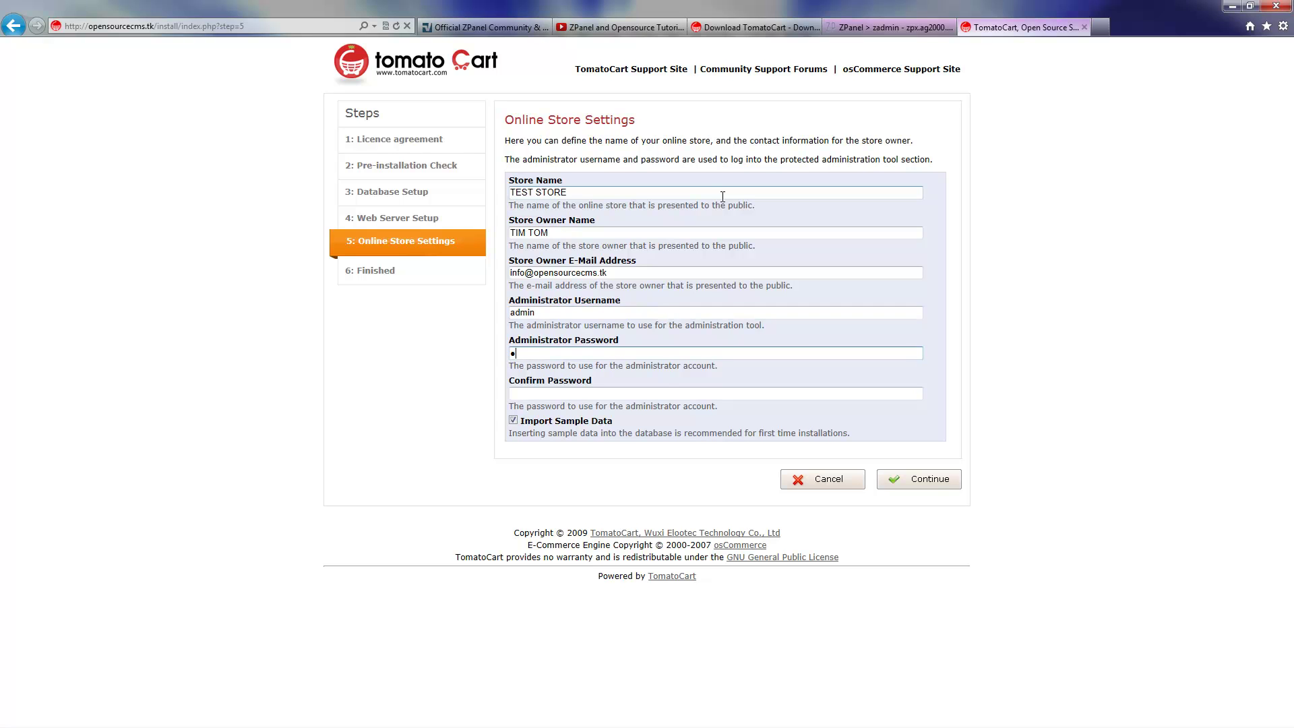
pyautogui.write('dmin')
pyautogui.press('Tab')
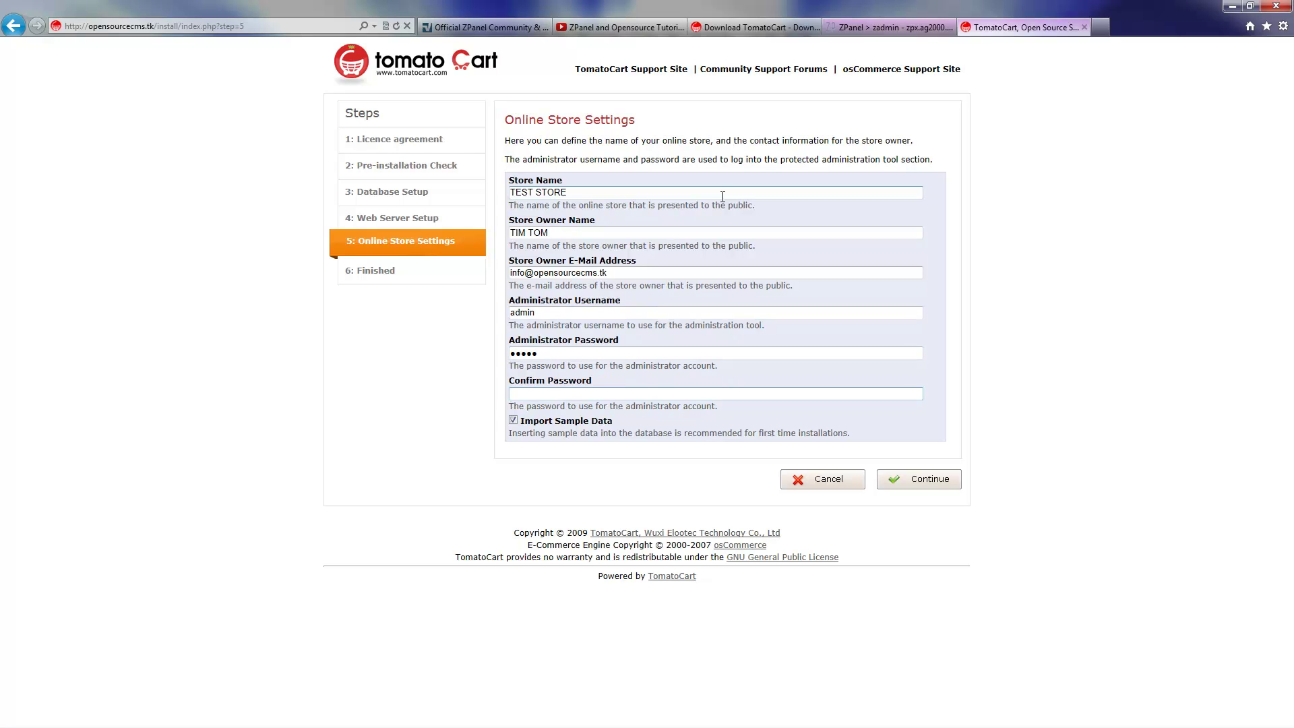
pyautogui.write('admi')
pyautogui.click(924, 481)
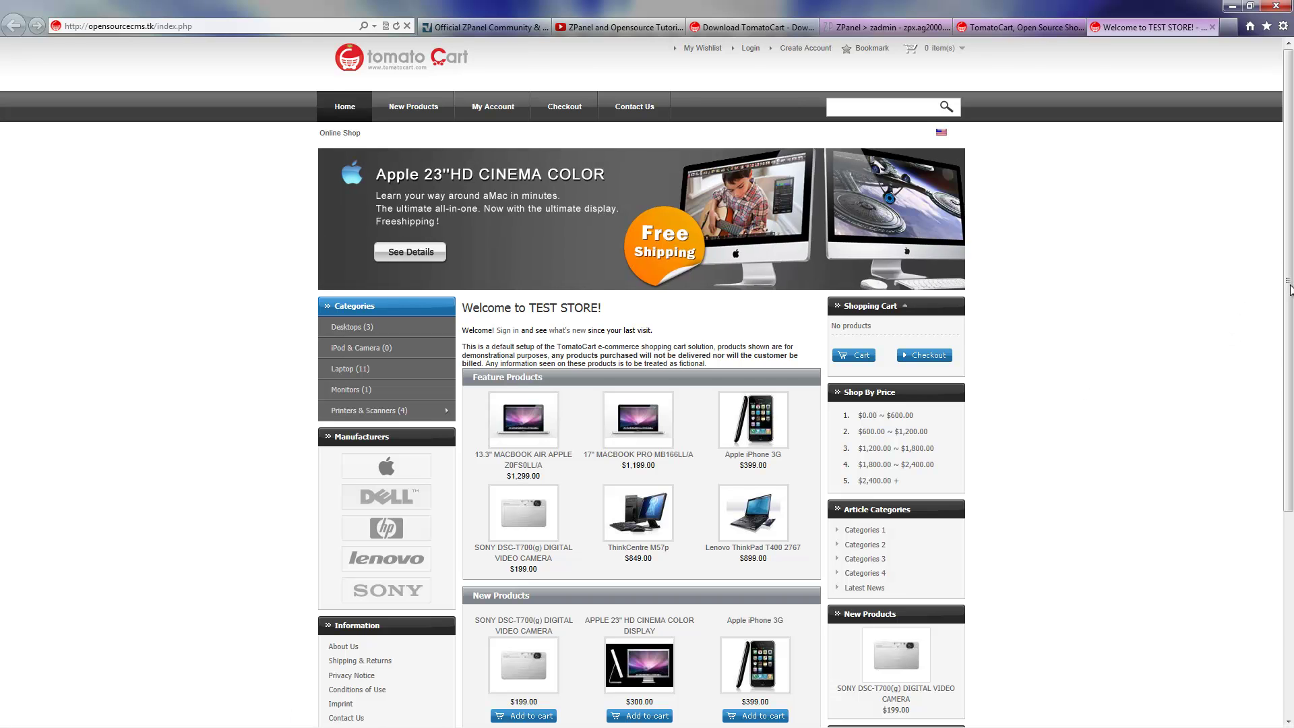
# Scroll through the TEST STORE sample products, then close the storefront tab to return to the Finished page.
pyautogui.moveTo(1288, 286); pyautogui.dragTo(1290, 214)
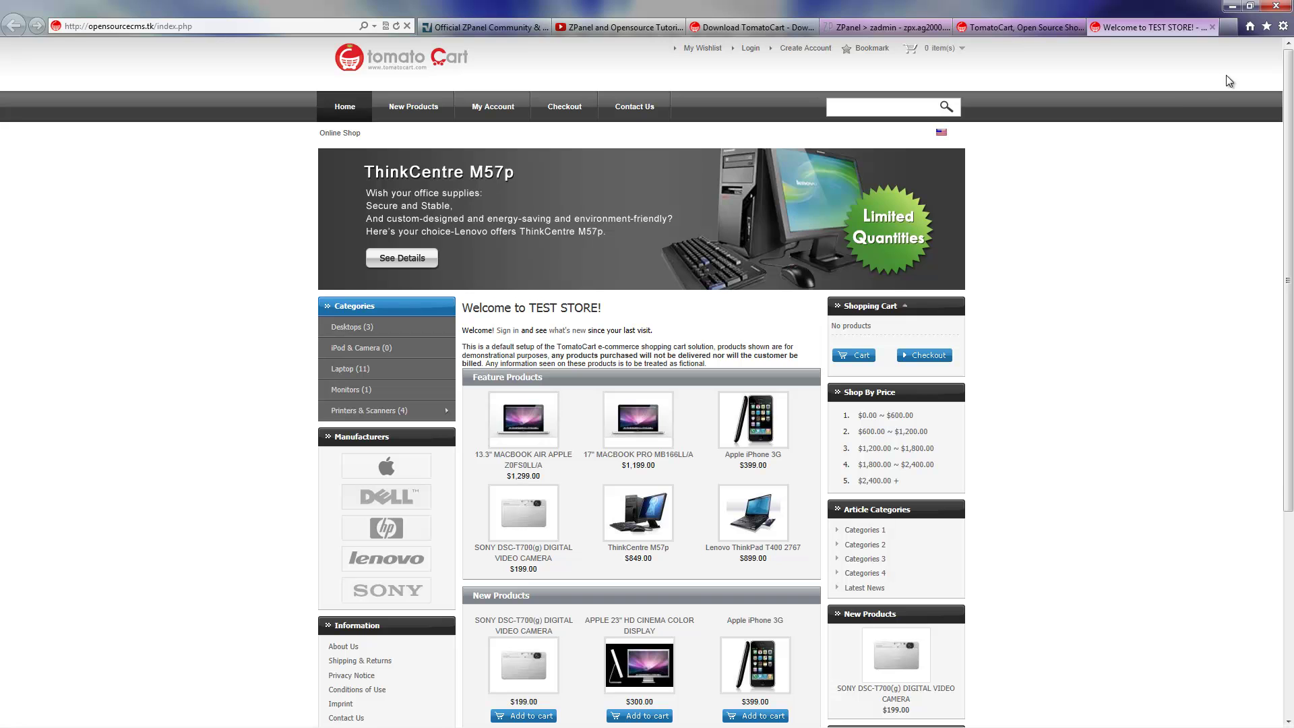
pyautogui.click(1214, 27)
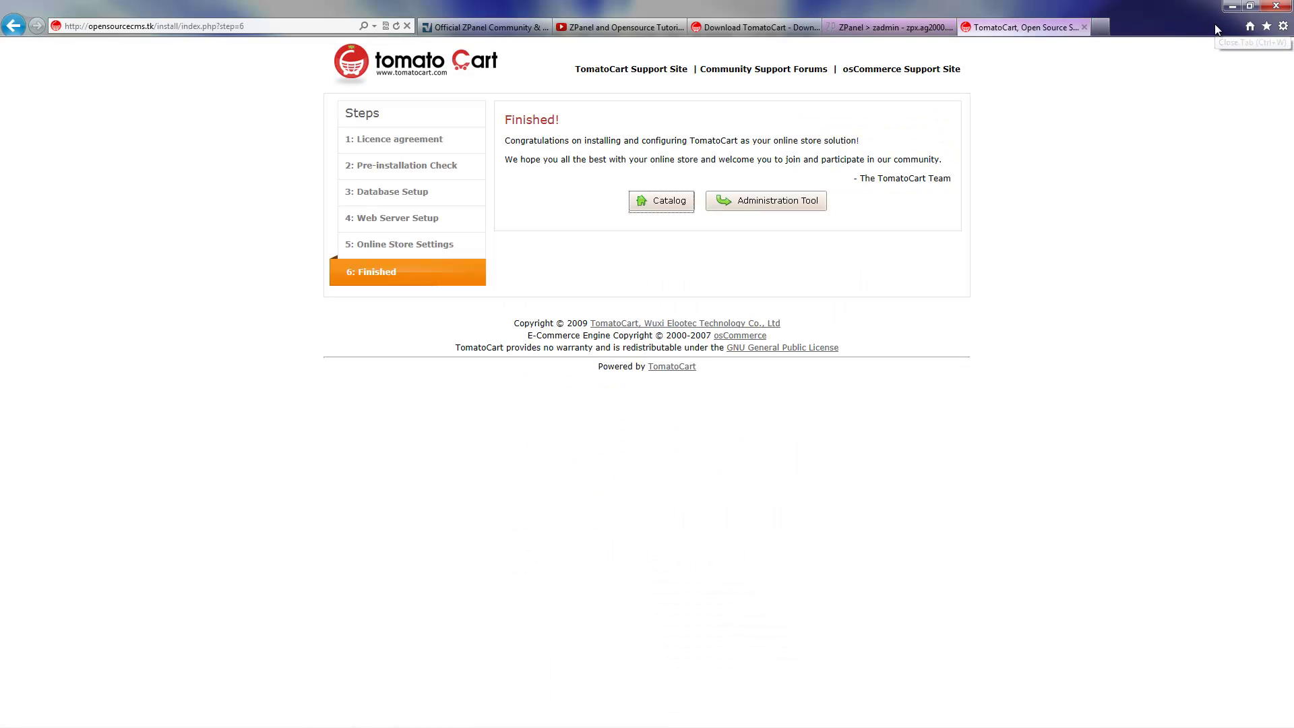
# Log into the TomatoCart Administration Tool with the admin credentials, then cancel the setup wizard and close the Live Feed.
pyautogui.click(785, 202)
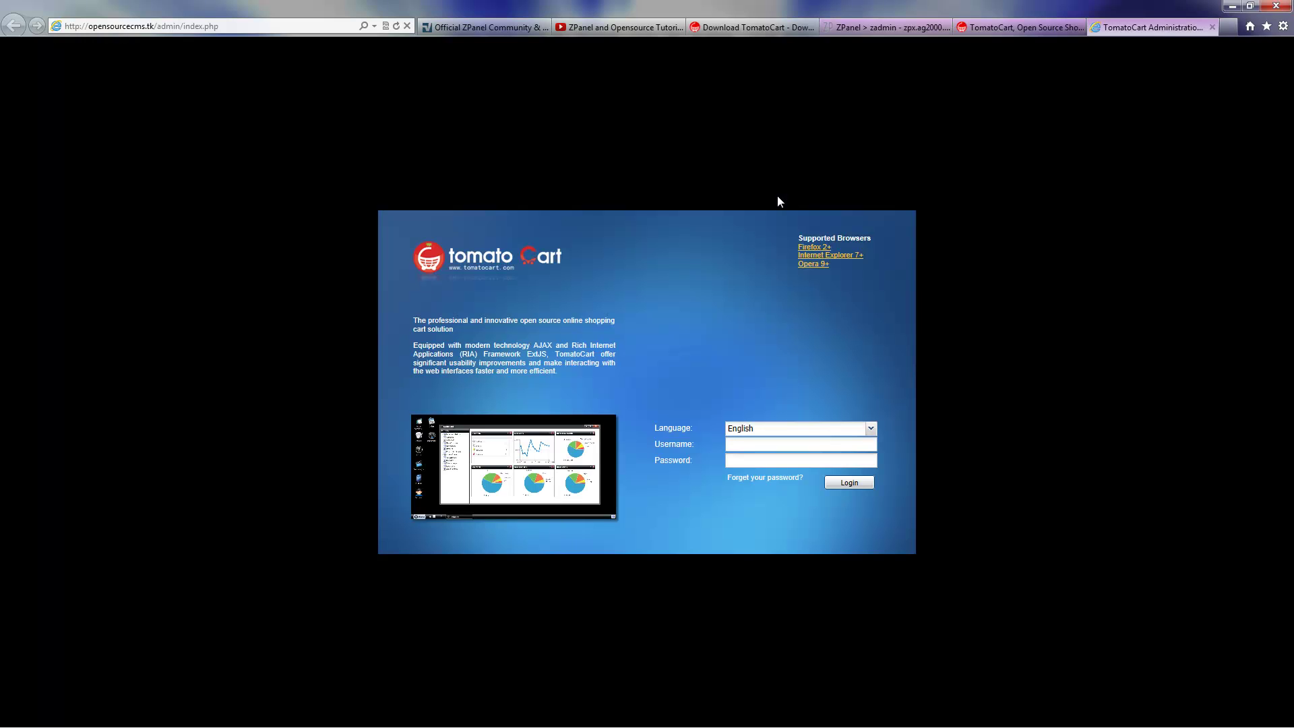
pyautogui.write('adminadmin')
pyautogui.click(856, 482)
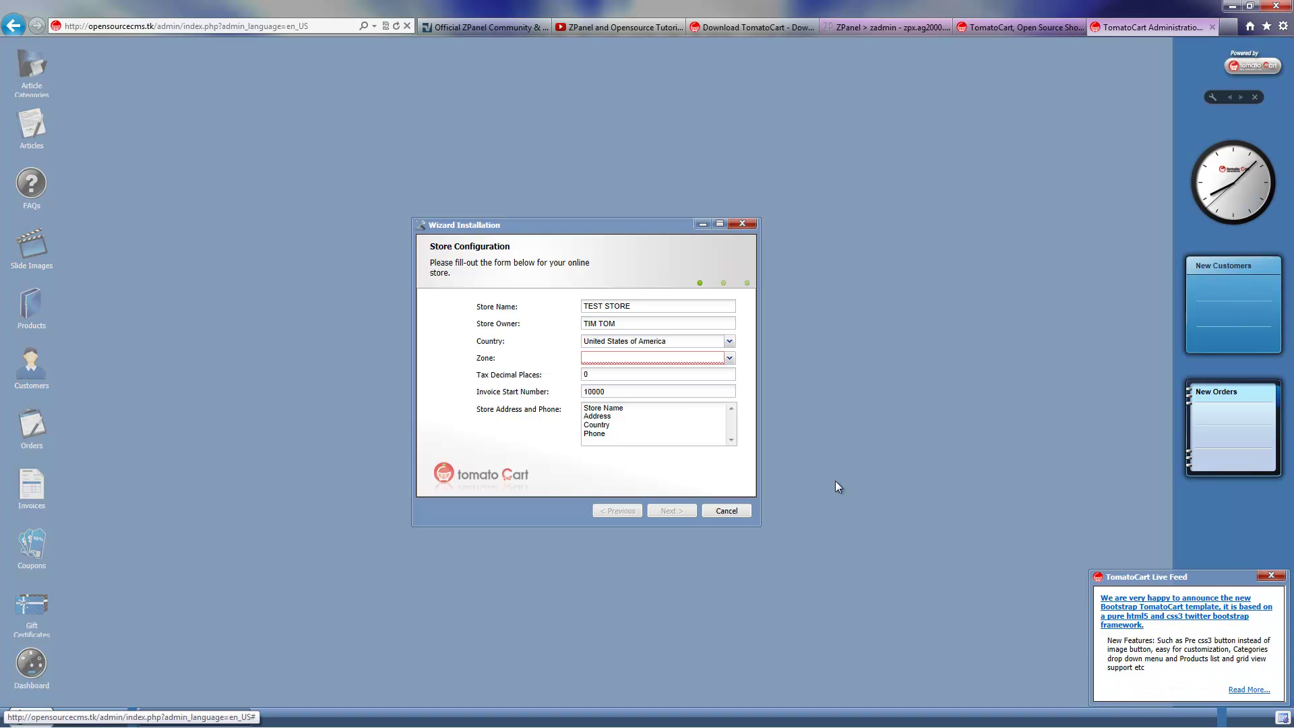
pyautogui.click(738, 509)
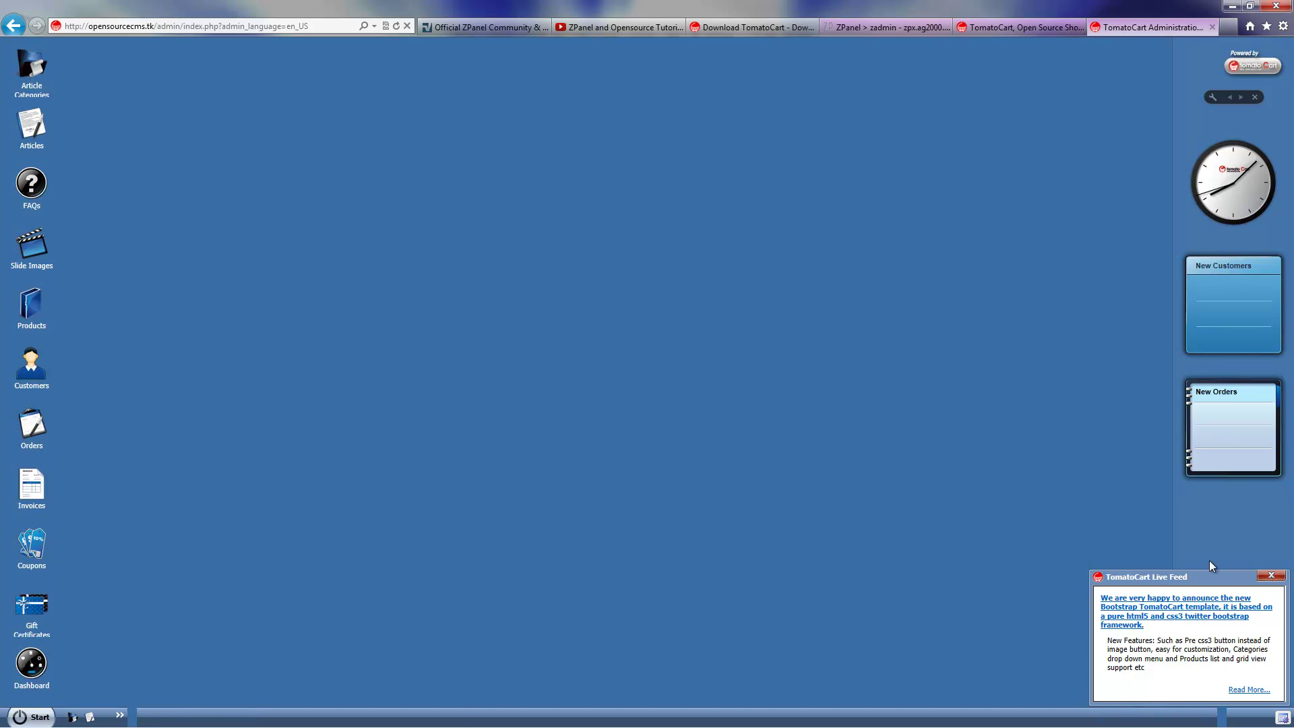
pyautogui.click(1272, 577)
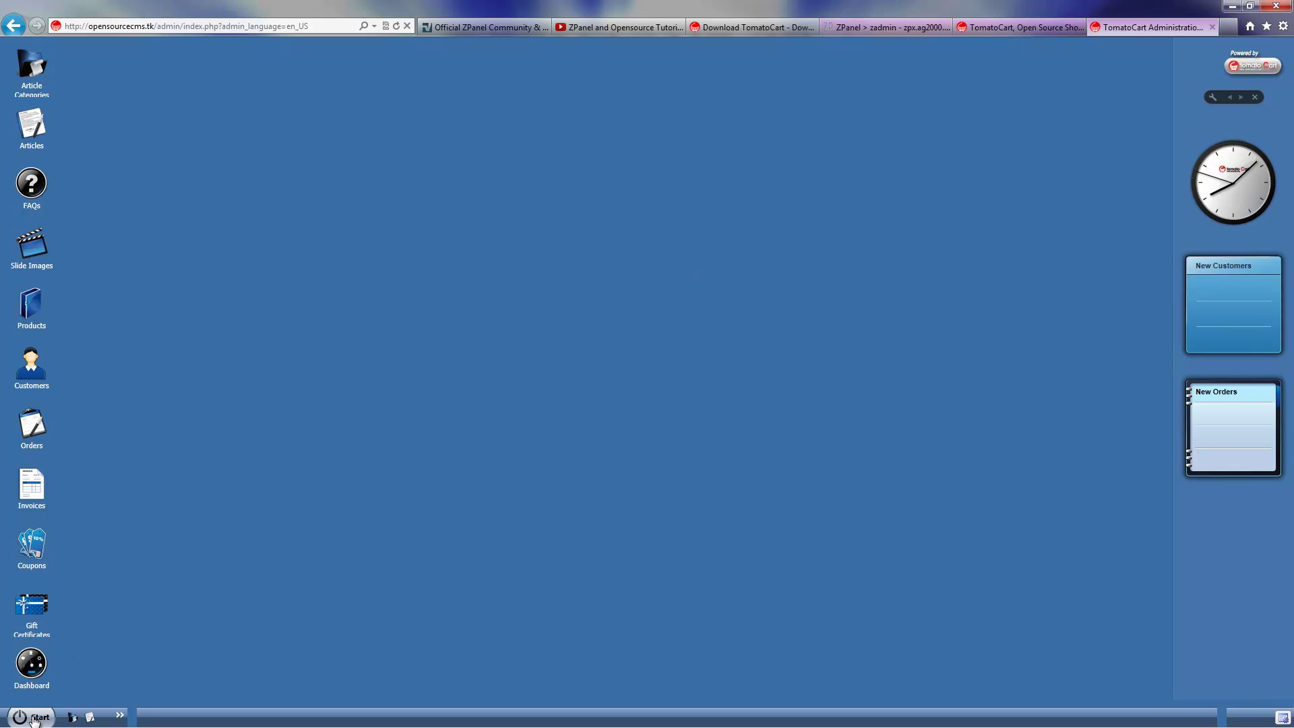
pyautogui.click(34, 719)
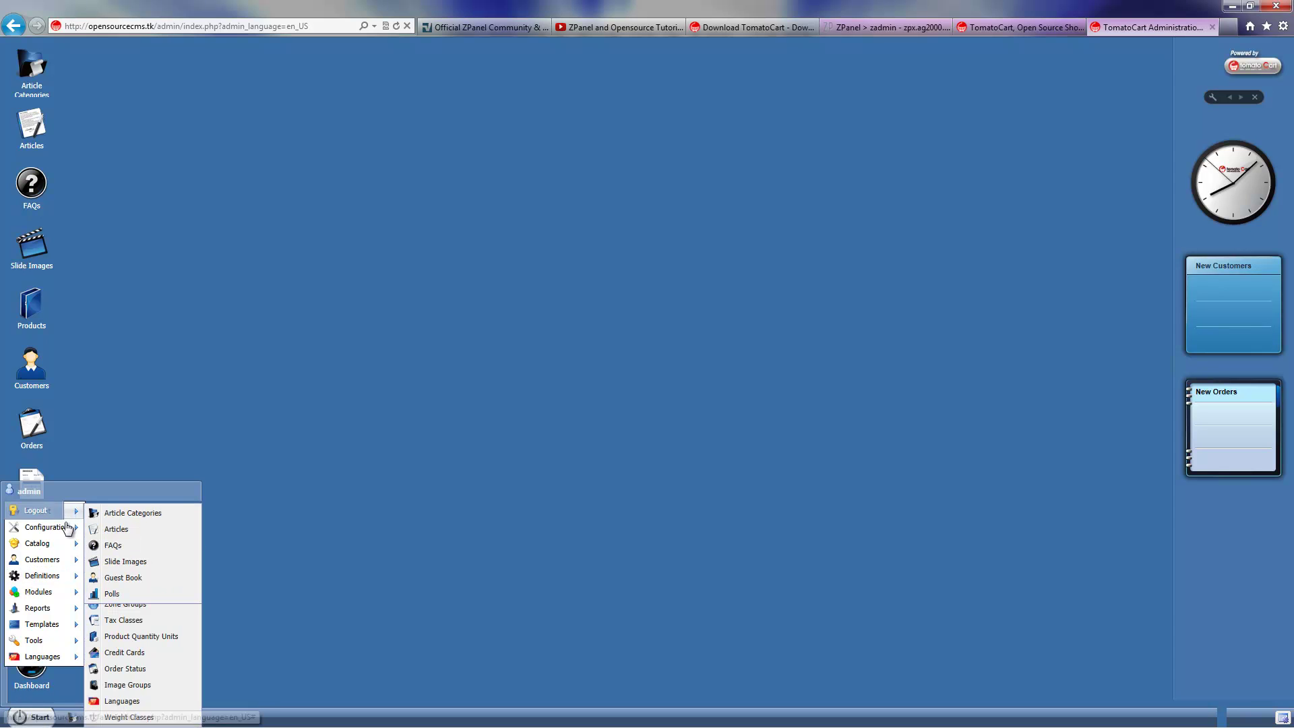
pyautogui.moveTo(58, 593)
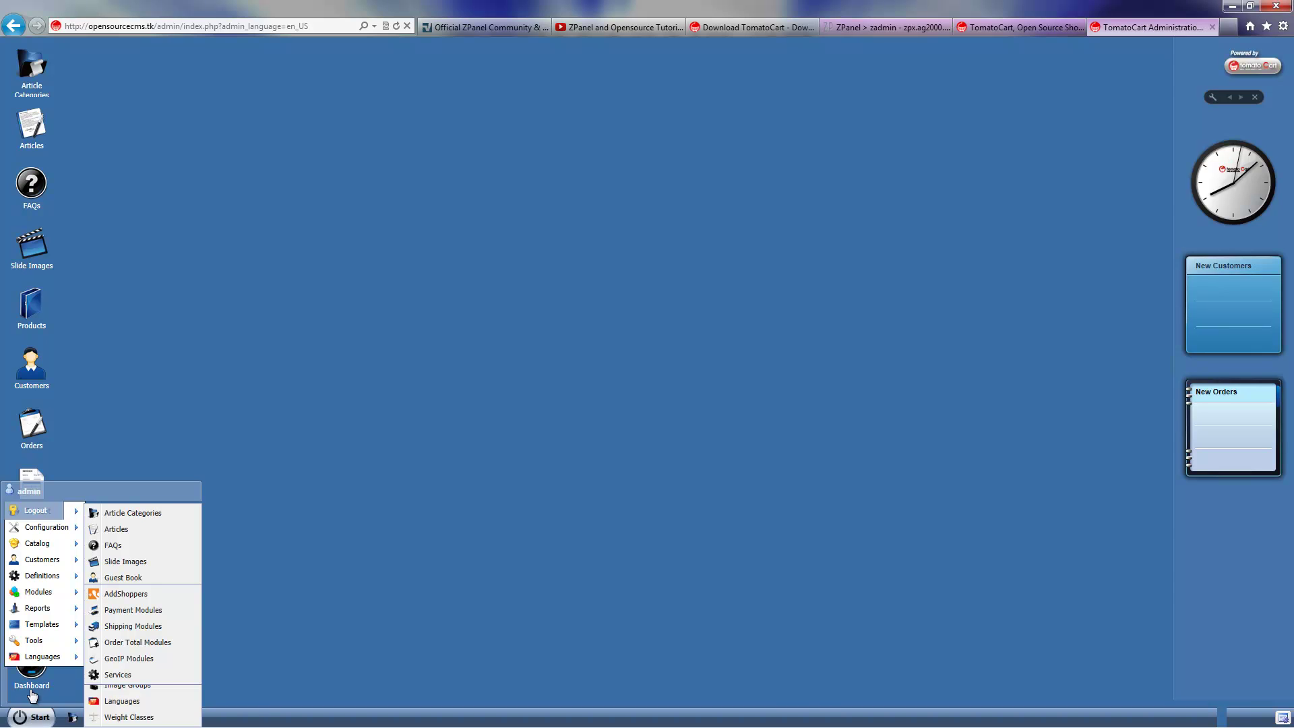
pyautogui.moveTo(40, 646)
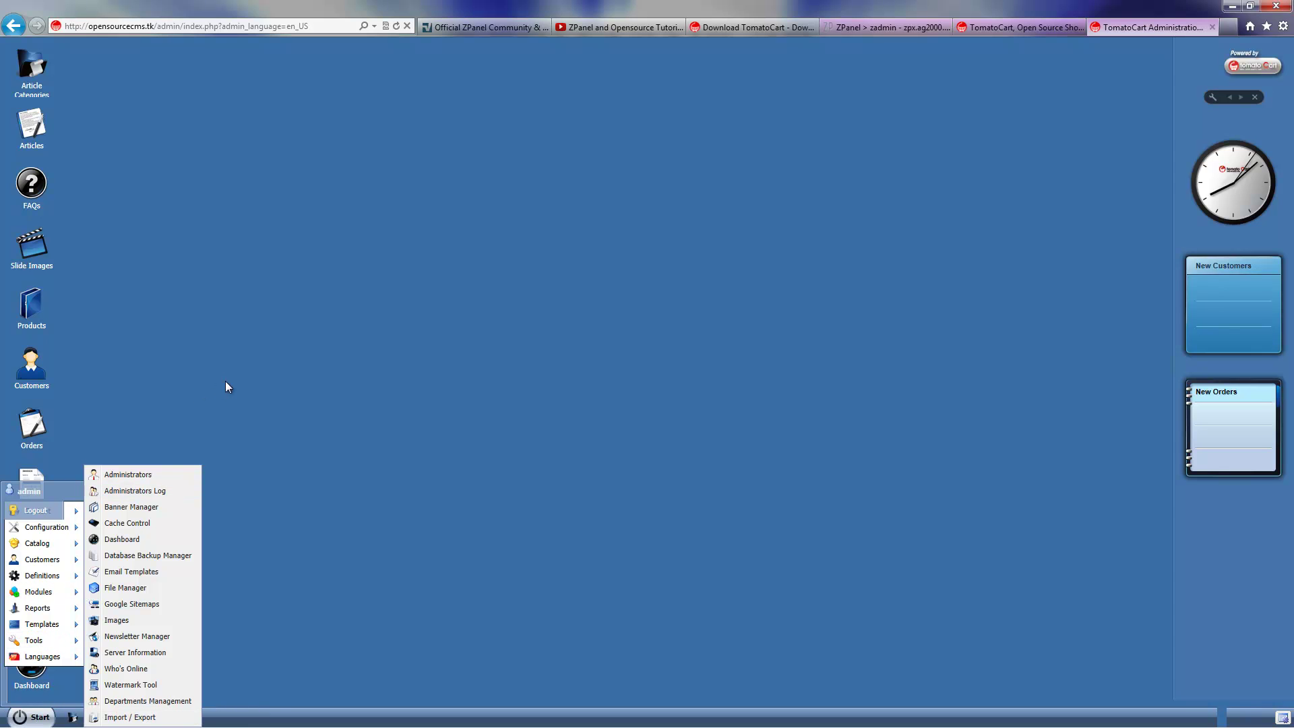
pyautogui.click(37, 316)
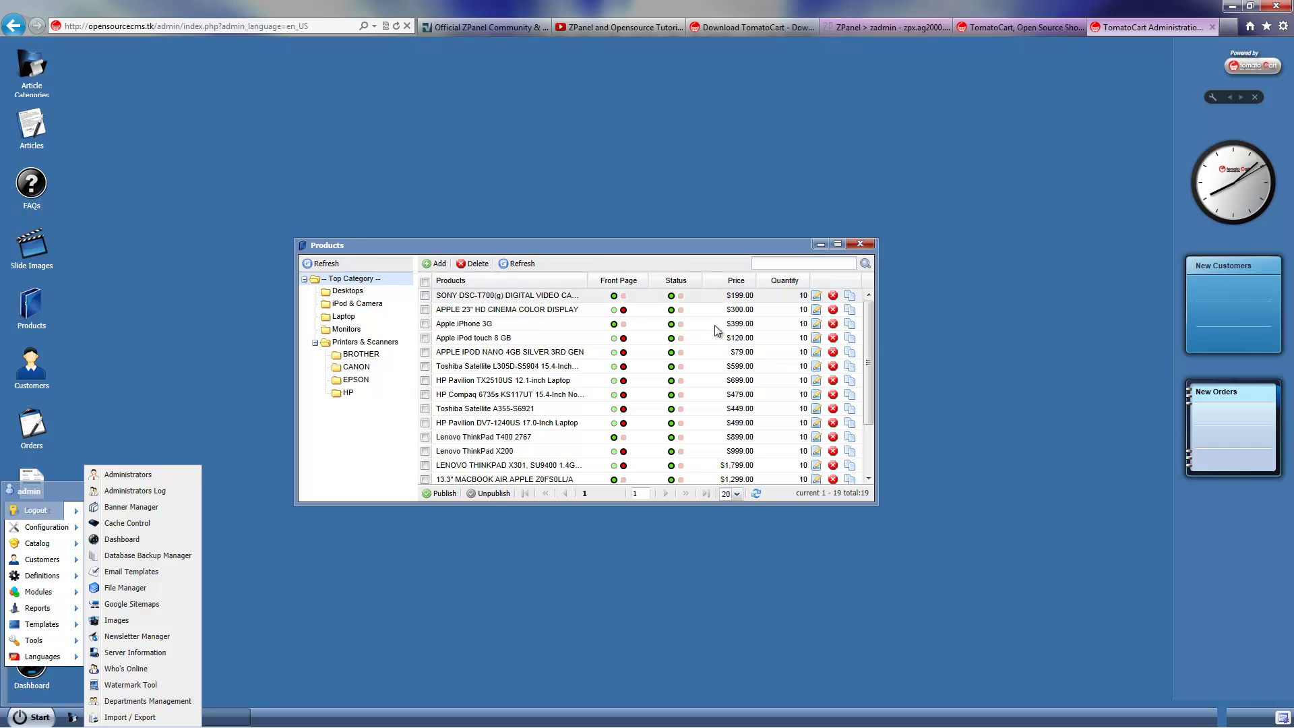
pyautogui.moveTo(868, 351); pyautogui.dragTo(867, 317)
pyautogui.click(860, 244)
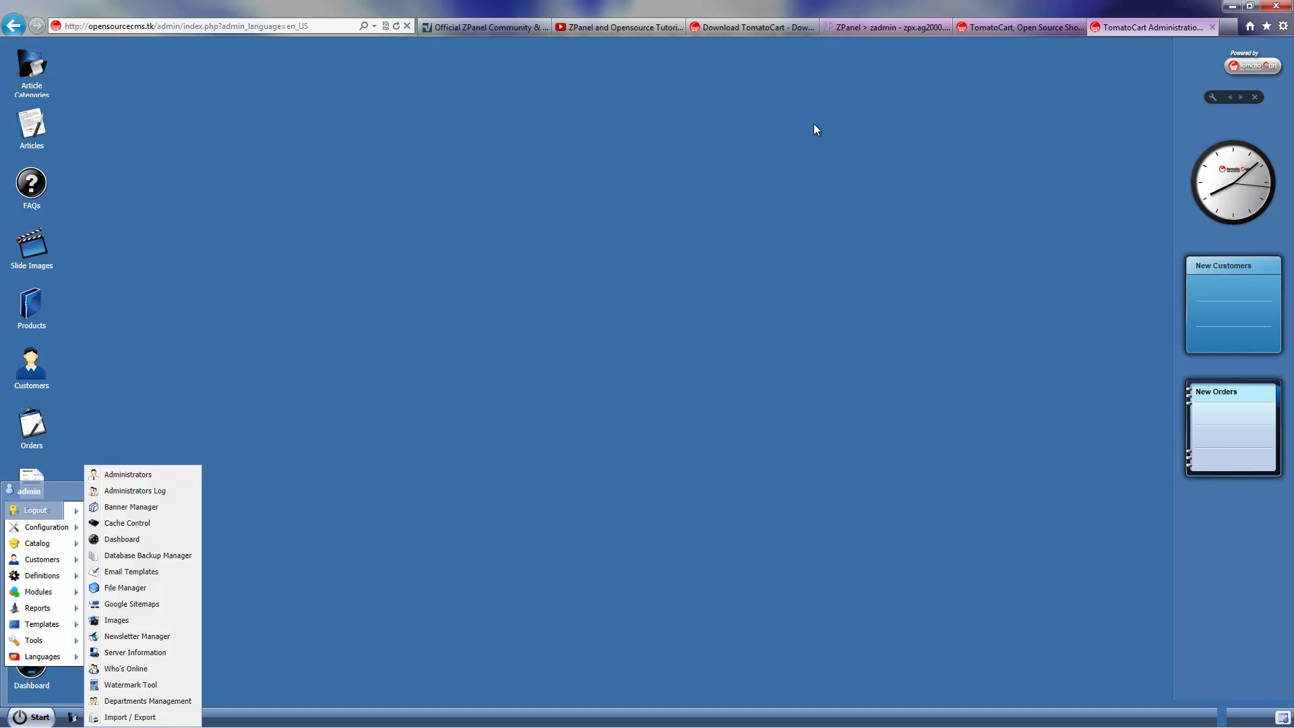
# Visit the ZPanel forum and home page, then switch to the ZPanel and Opensource Tutorials YouTube channel.
pyautogui.click(503, 34)
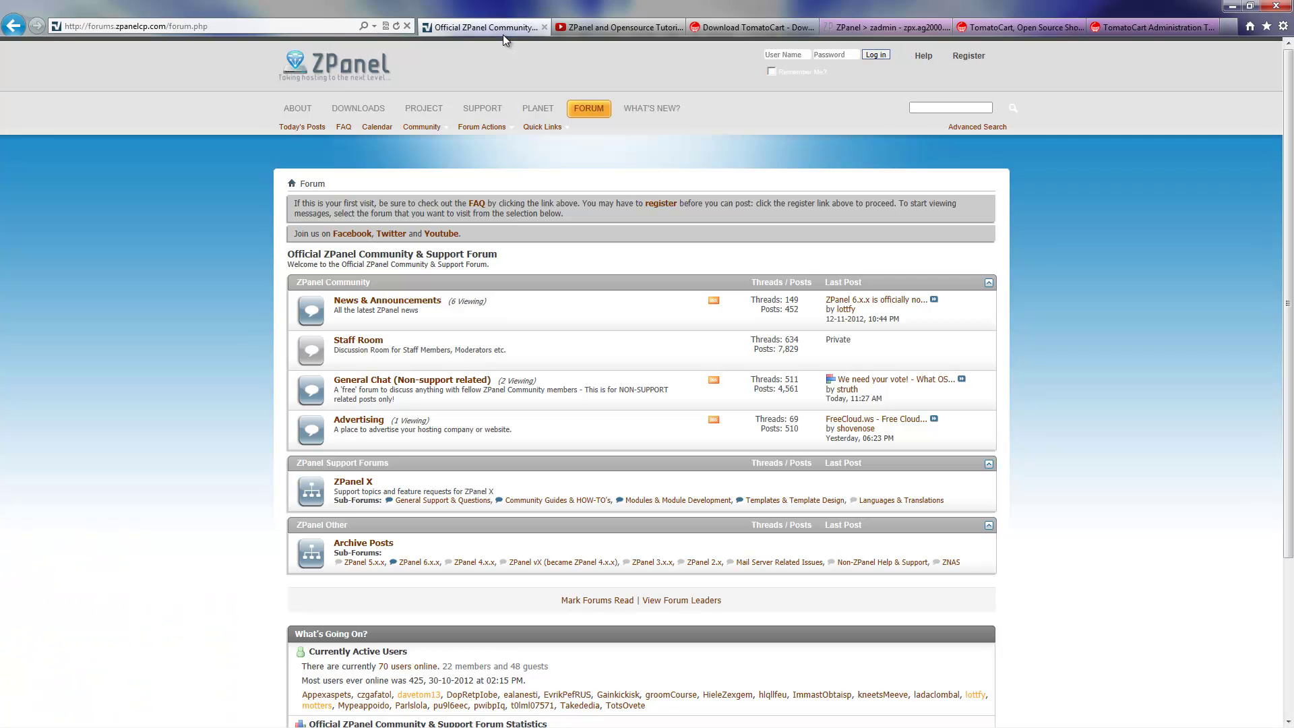
pyautogui.click(351, 71)
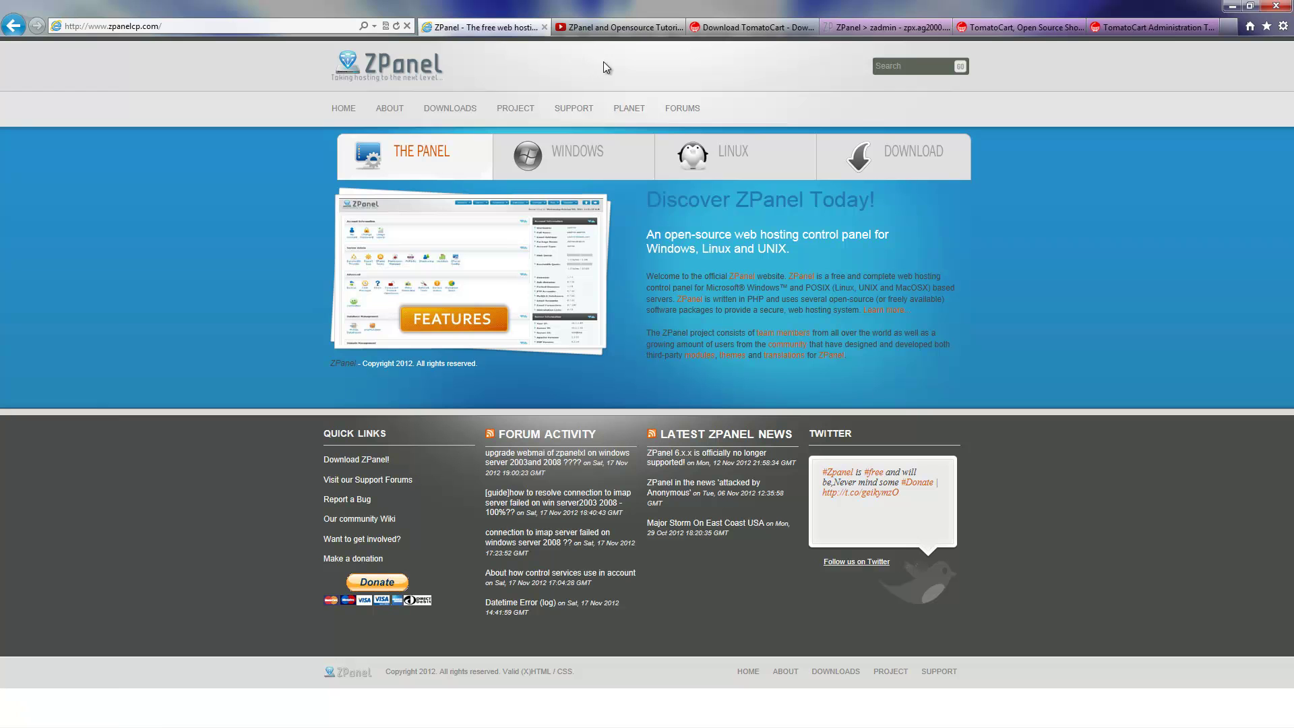
pyautogui.click(611, 26)
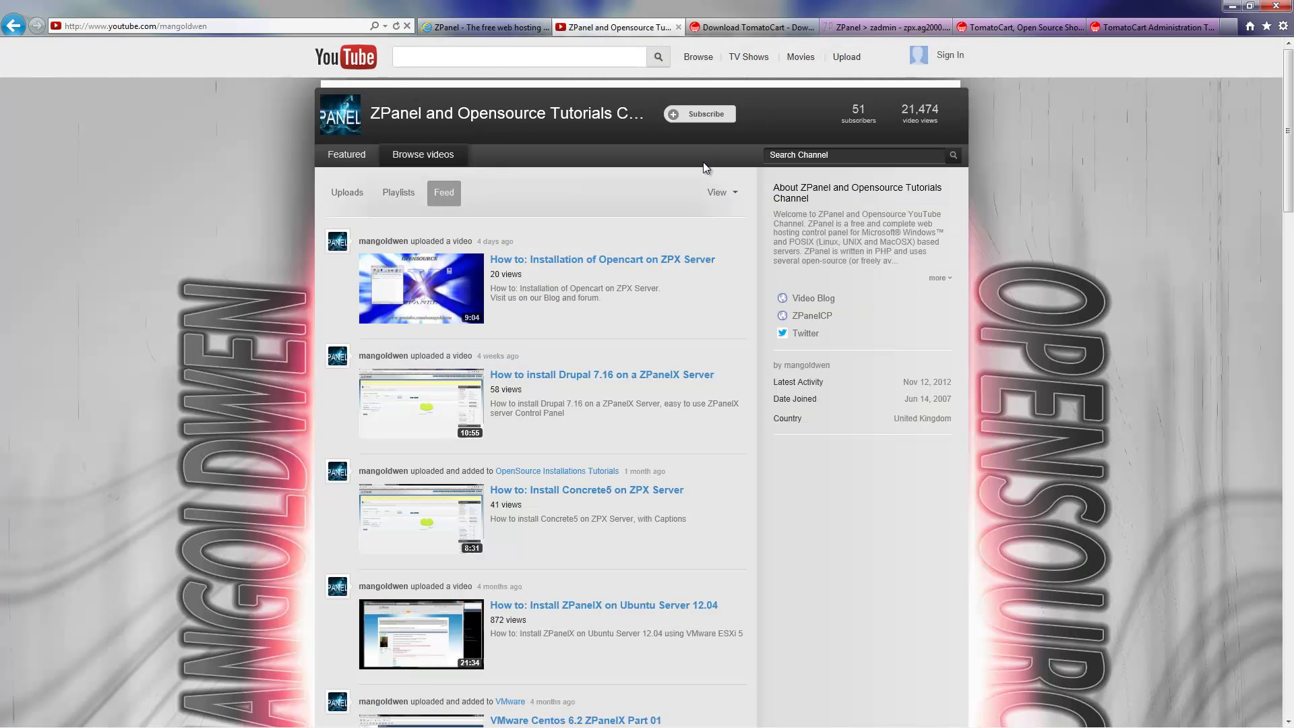